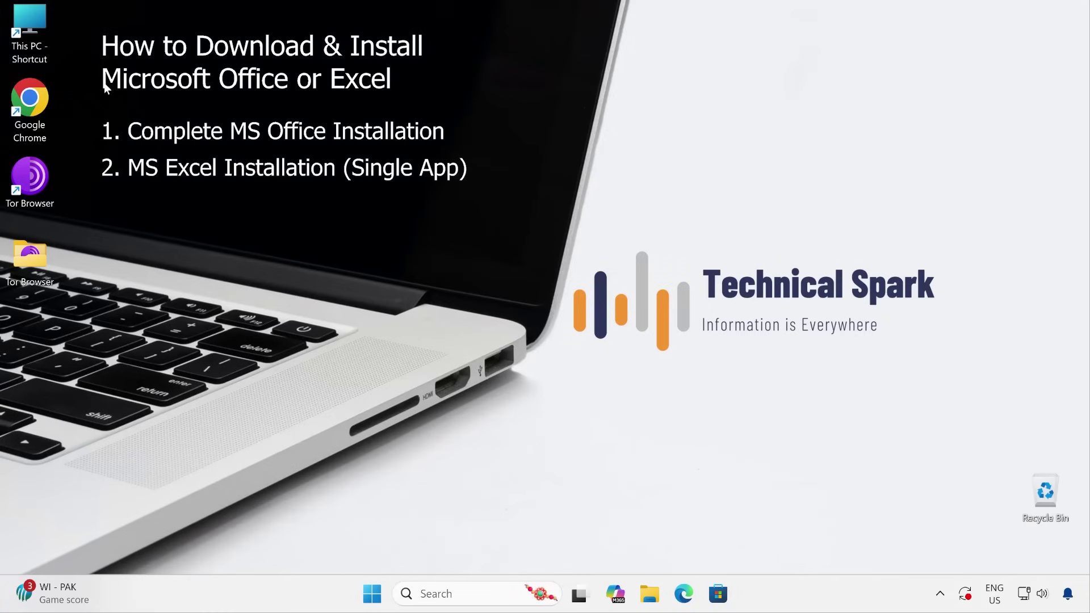
Step: Launch Chrome and search Google for 'microsoft office download'
double_click(26, 105)
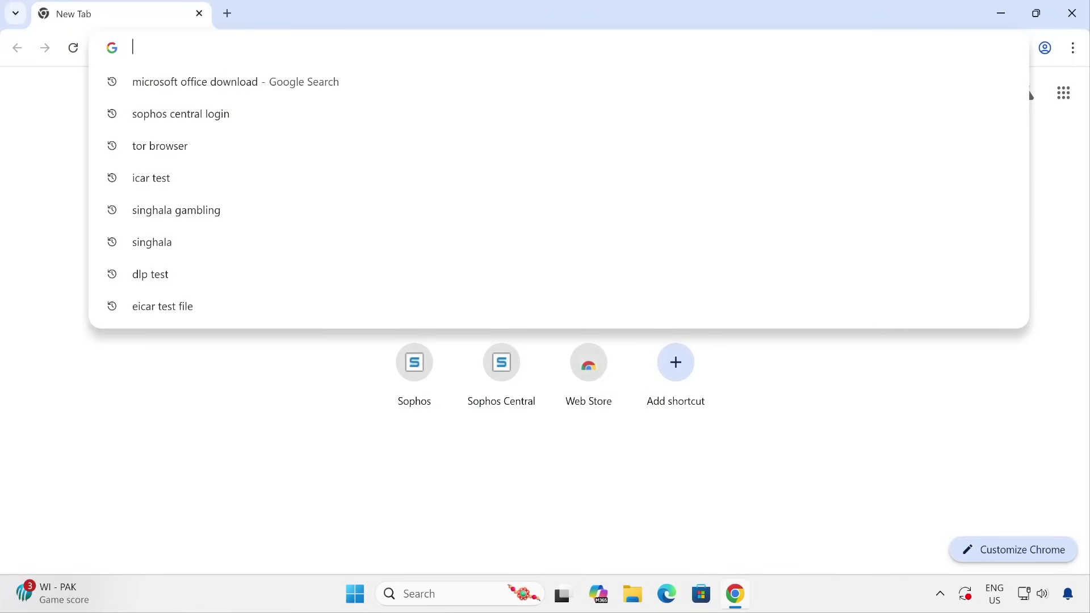
type("micro")
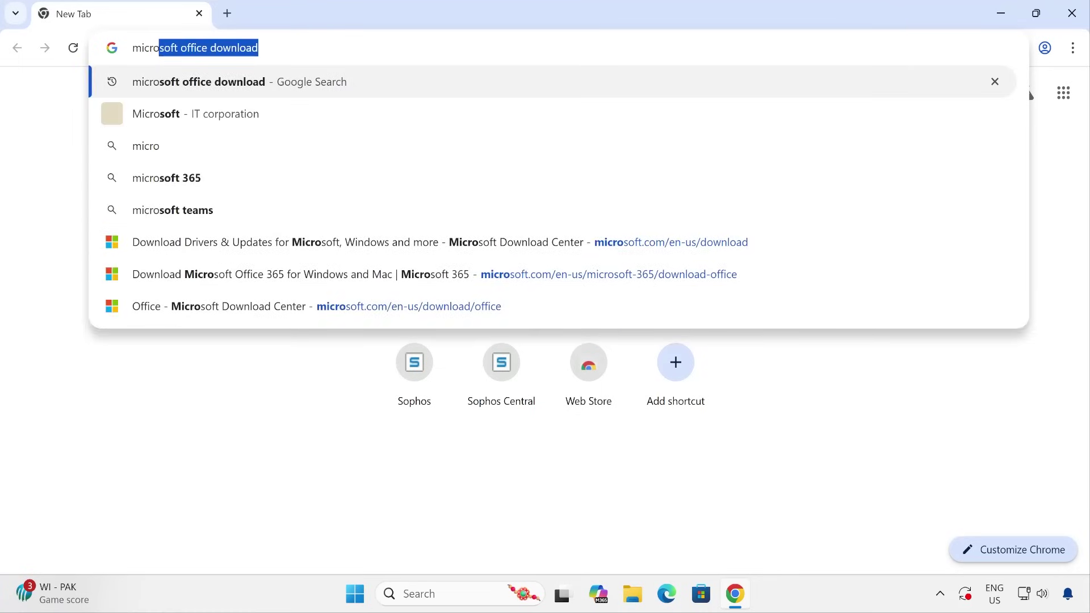
key("Return")
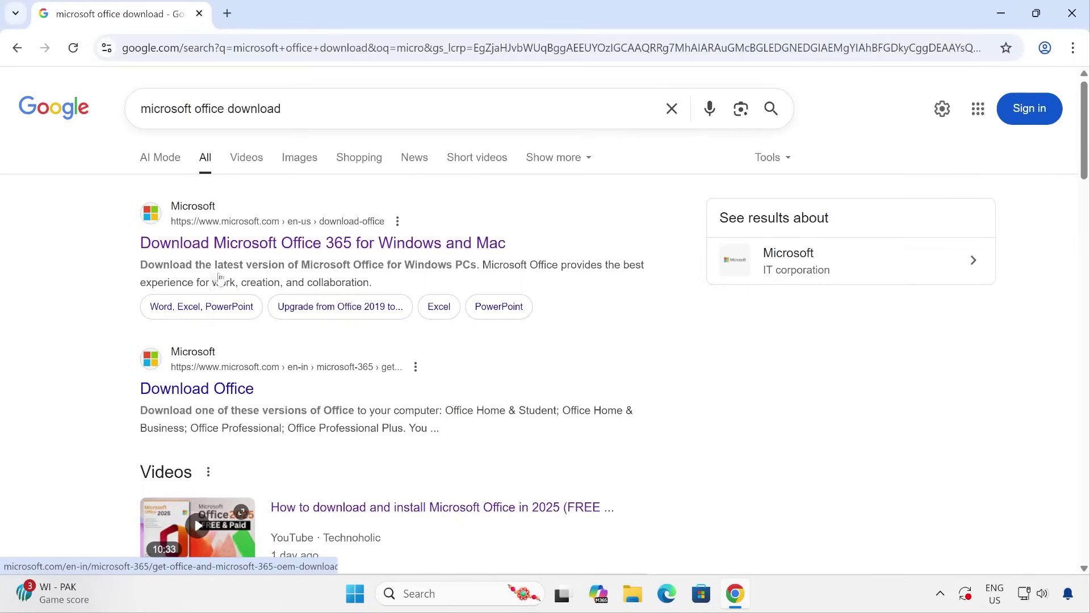
Step: Download the Windows Office installer OfficeSetup.exe (7.1 MB) from the Microsoft 365 page and check download history
left_click(259, 245)
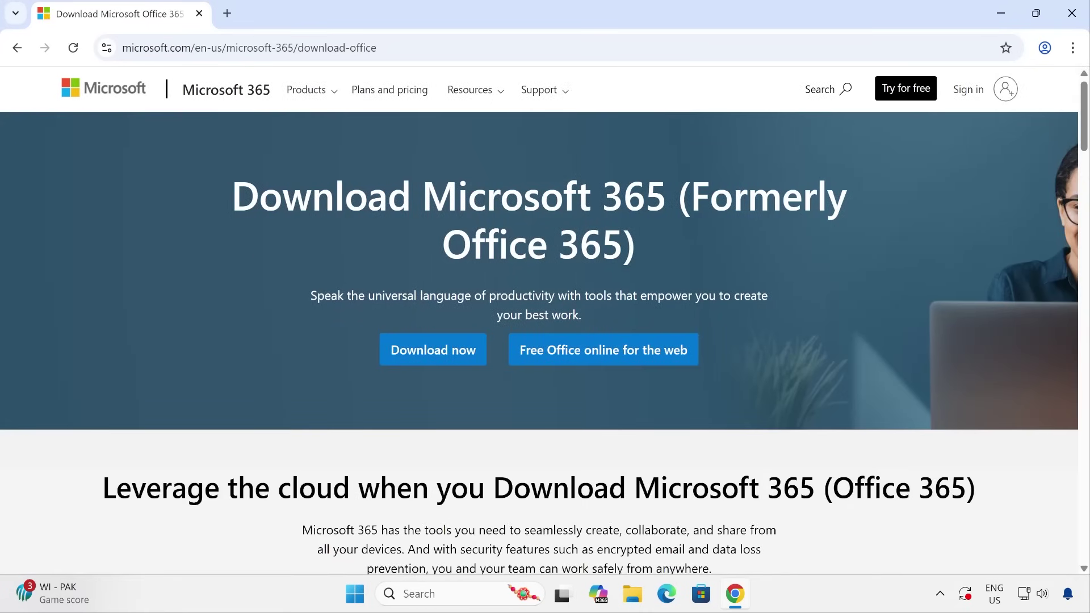
left_click(462, 352)
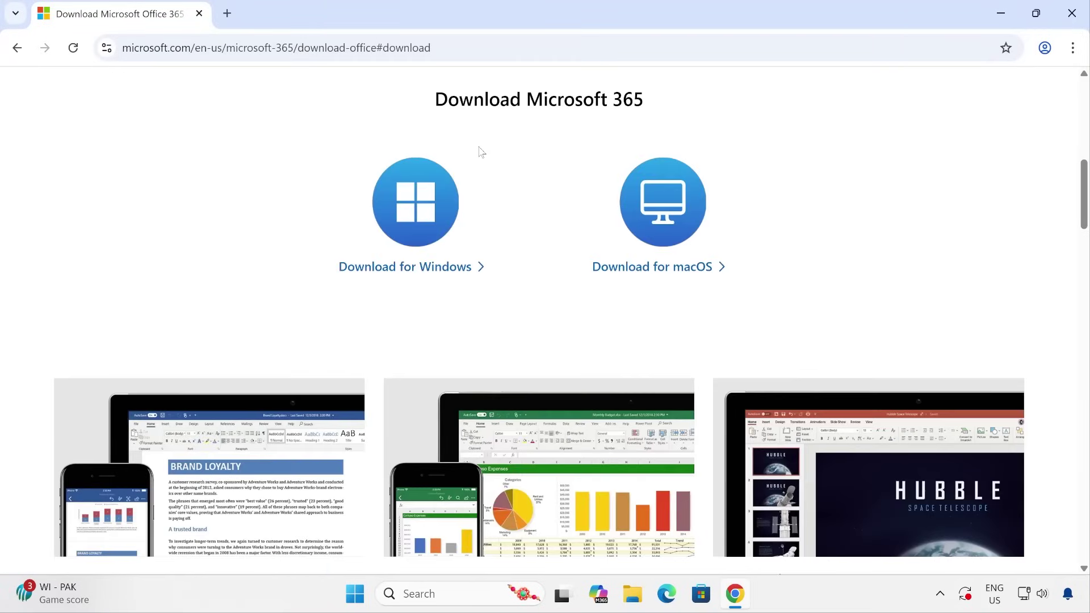
left_click(412, 274)
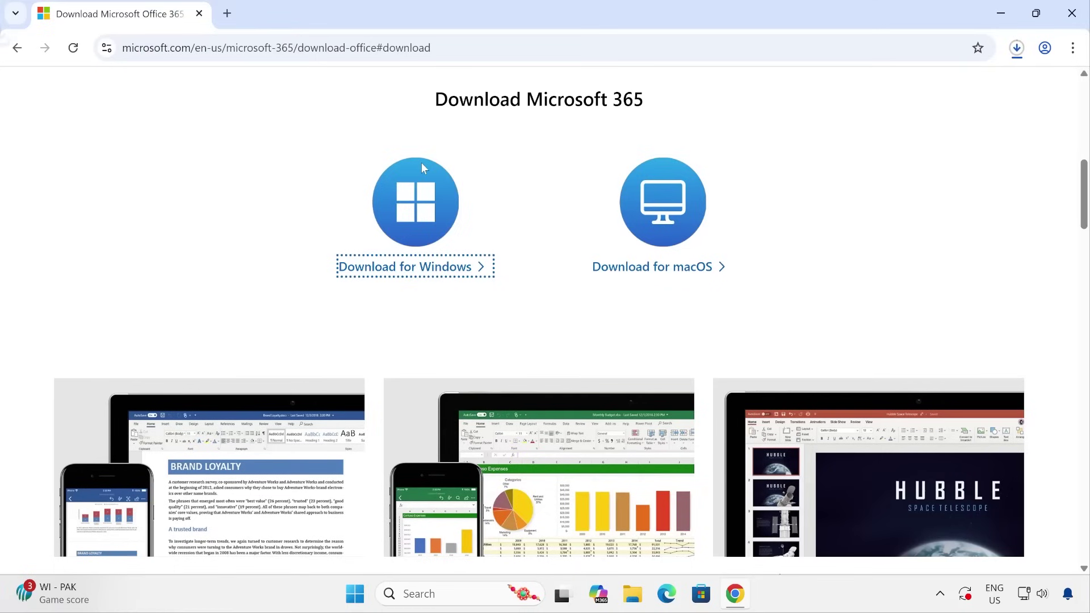
left_click(1021, 52)
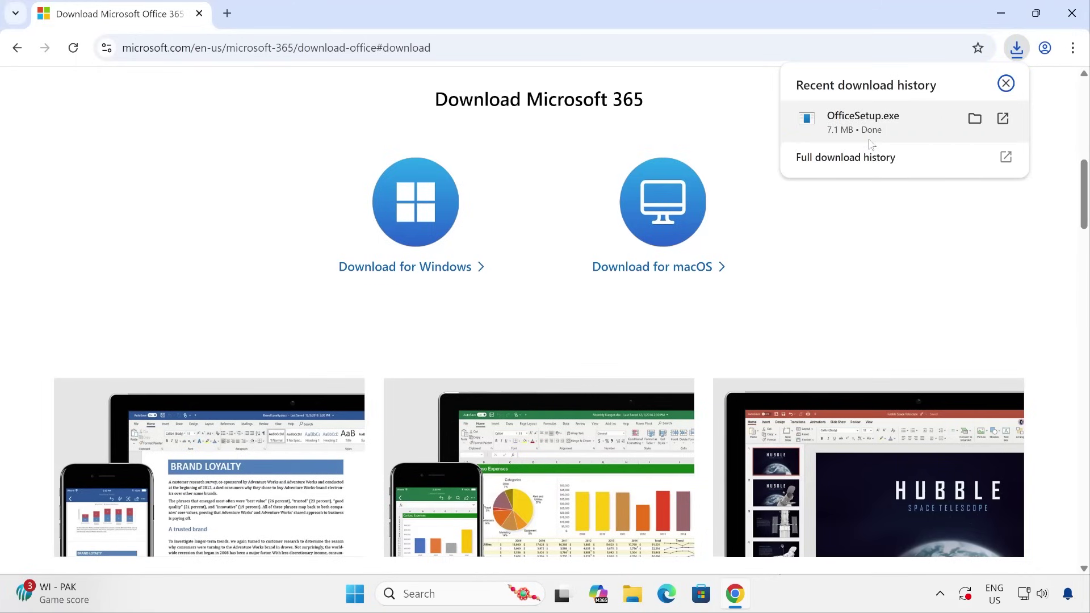
Step: Show OfficeSetup in the Downloads folder, attempt Run as administrator, then dismiss the UAC prompt
left_click(975, 119)
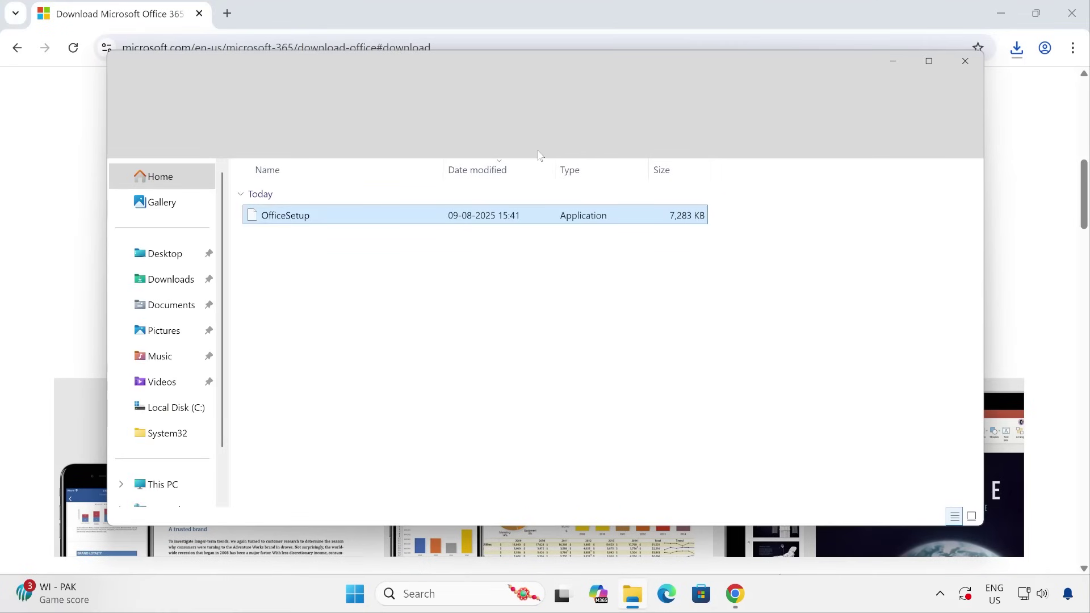
left_click(280, 219)
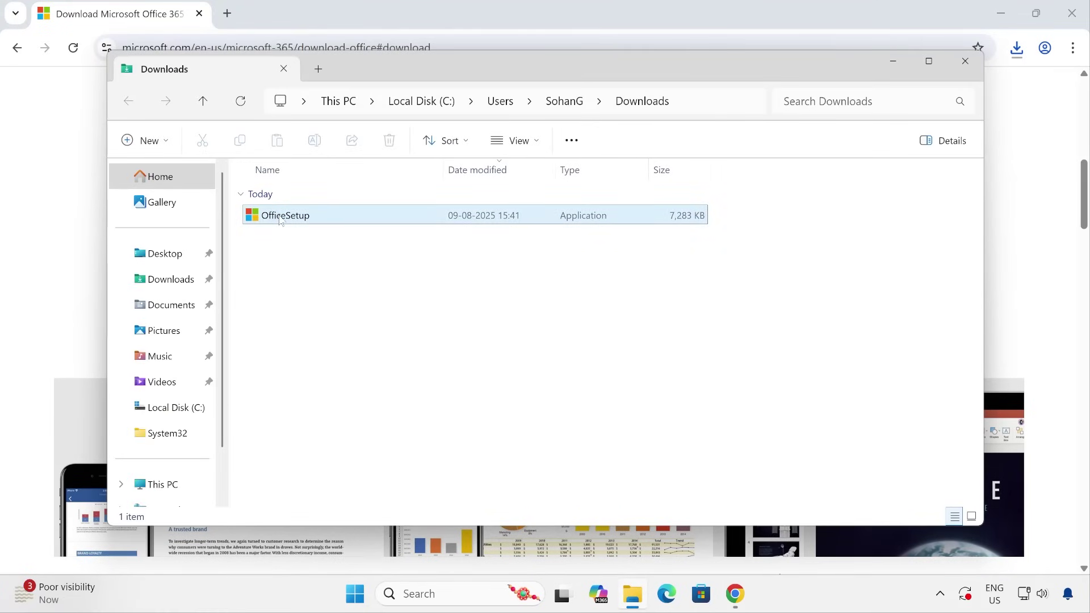
right_click(280, 220)
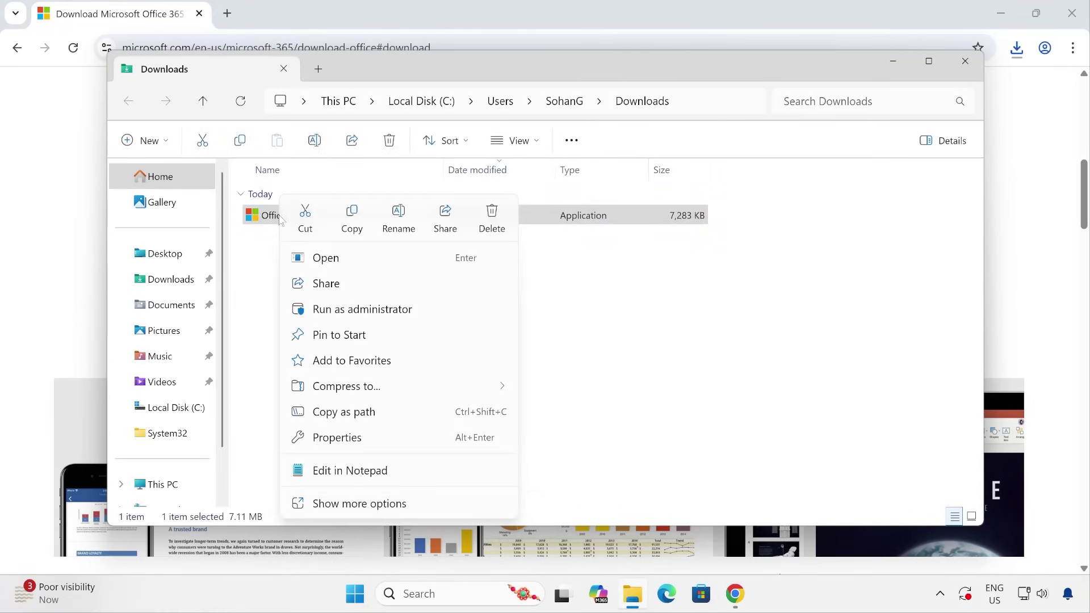
left_click(356, 312)
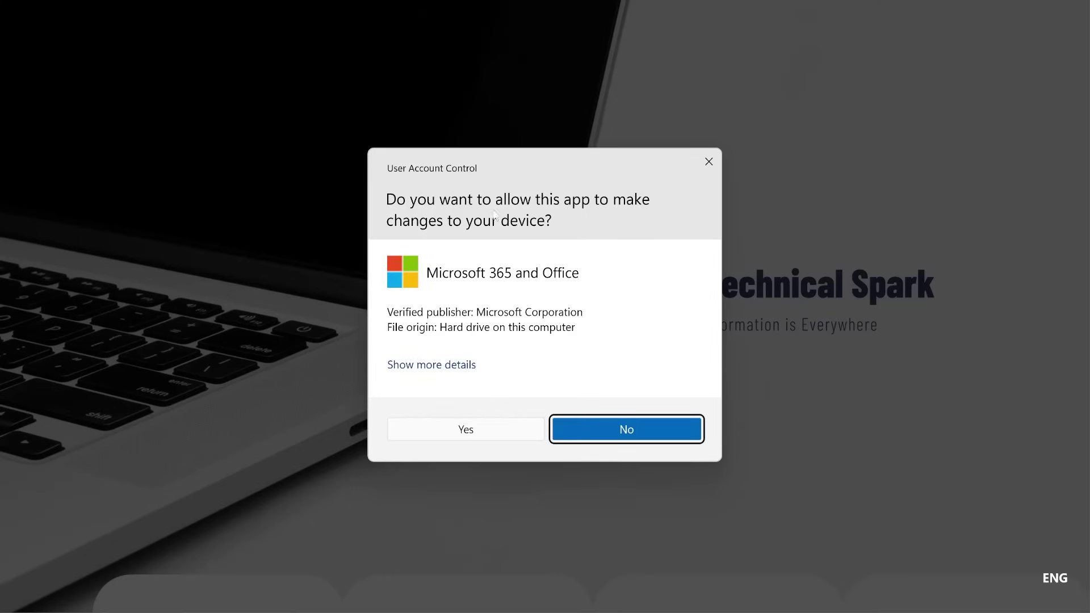
left_click(457, 366)
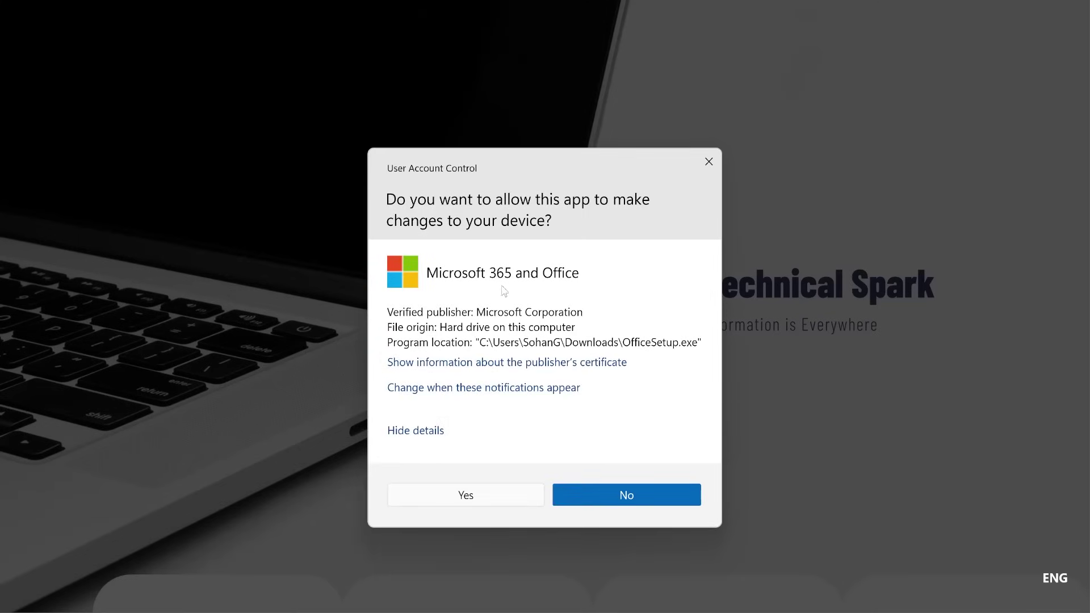
left_click(708, 162)
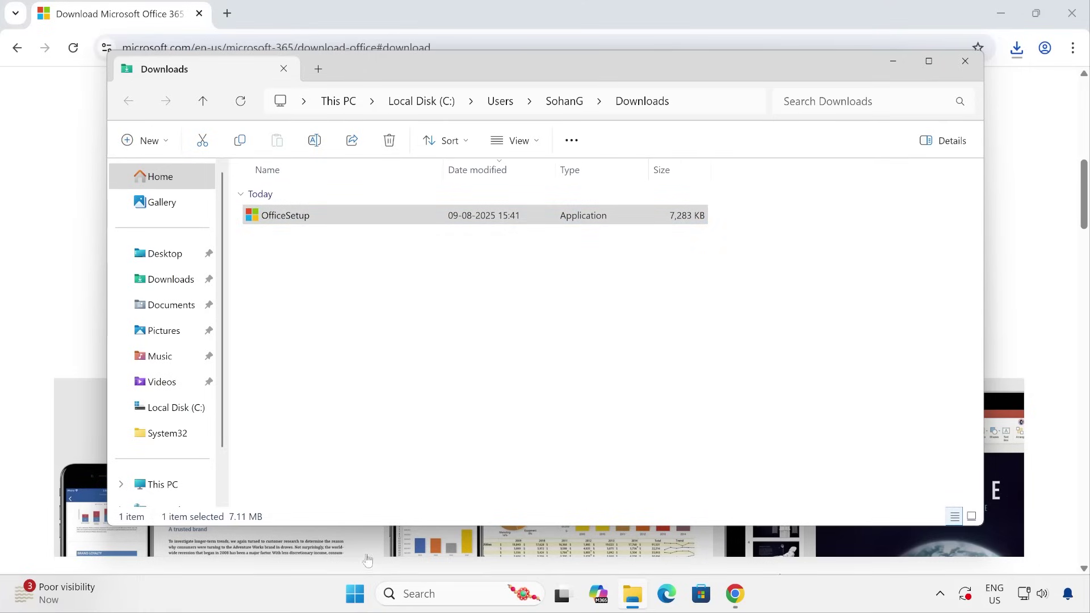
right_click(352, 594)
left_click(384, 497)
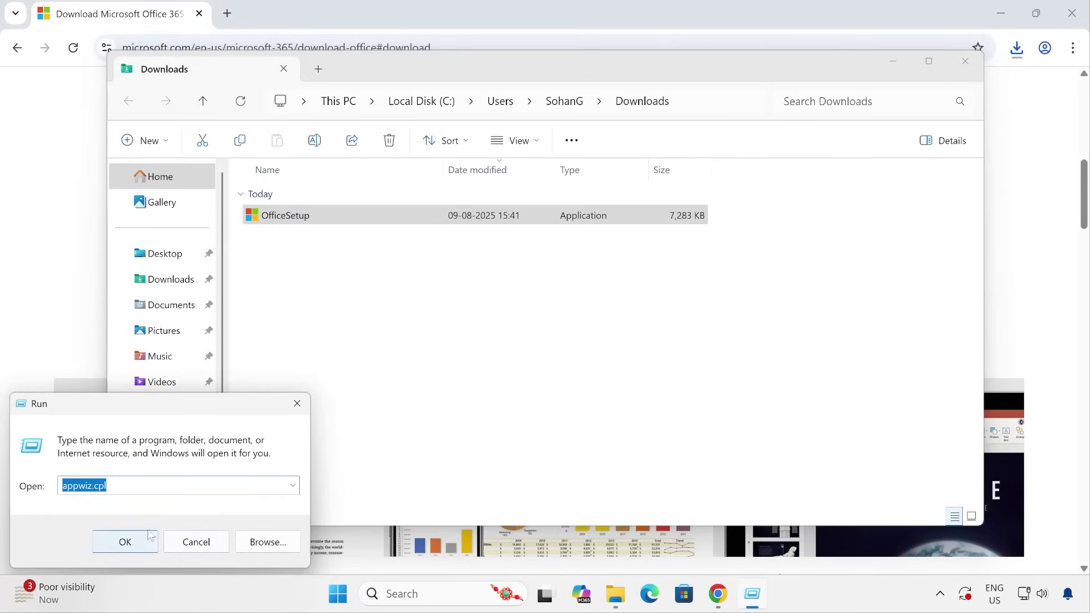
left_click(150, 484)
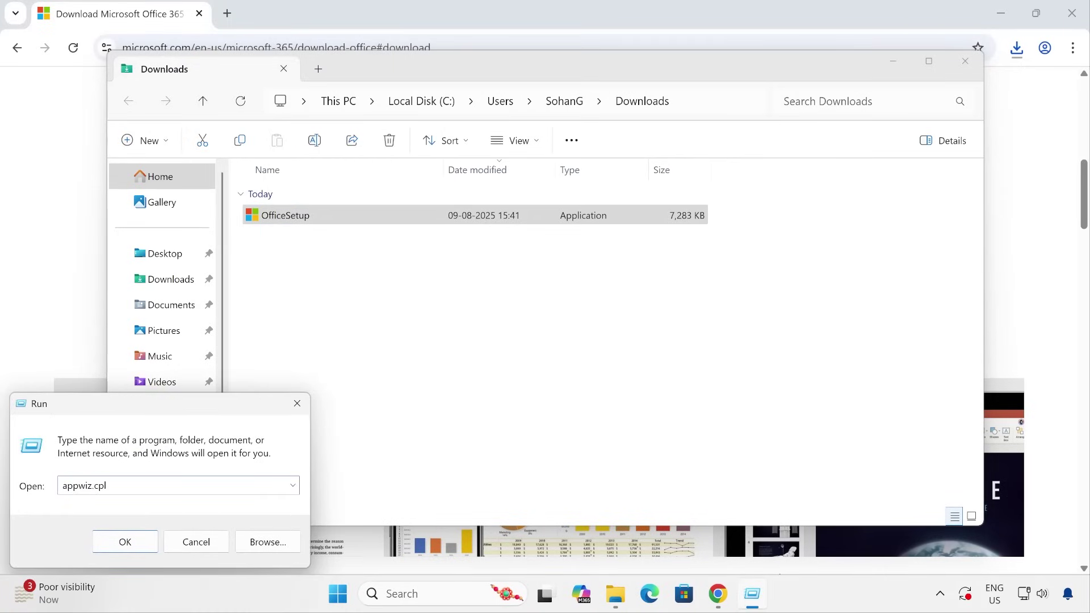
left_click(126, 543)
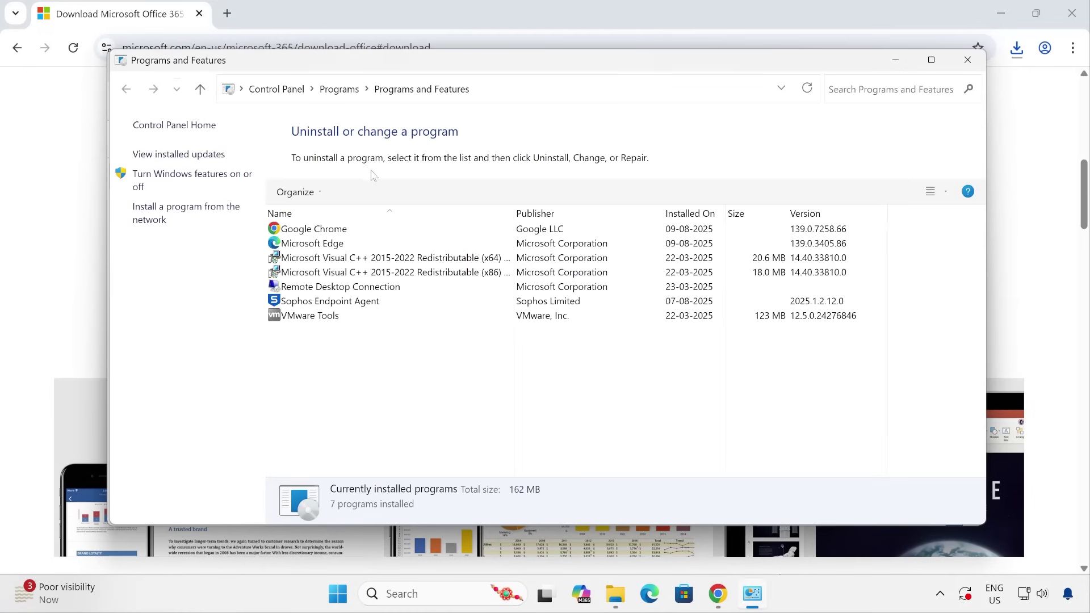
key("super+r")
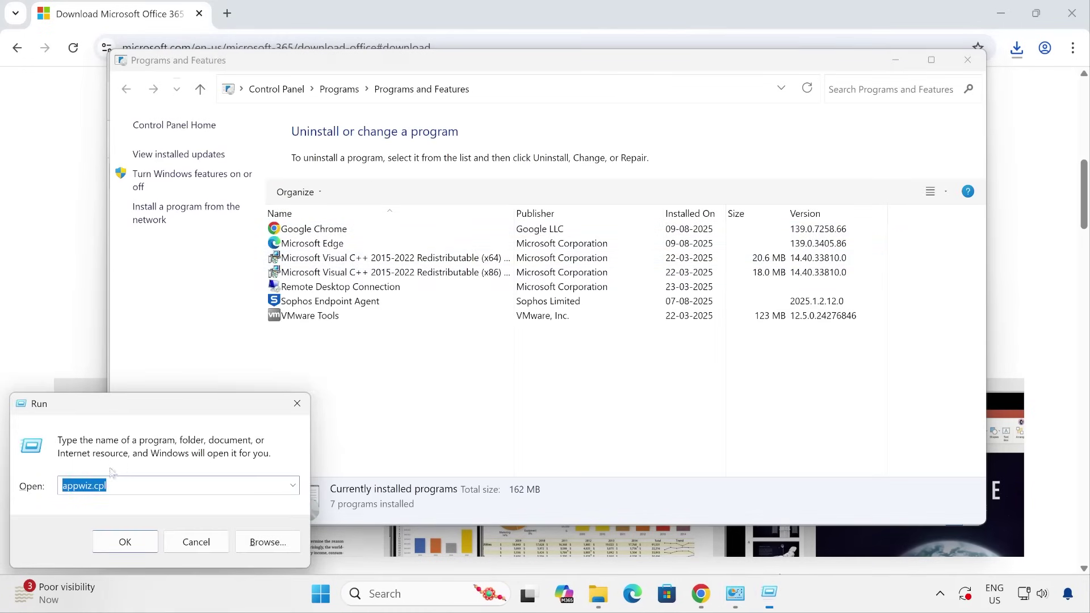
left_click(194, 542)
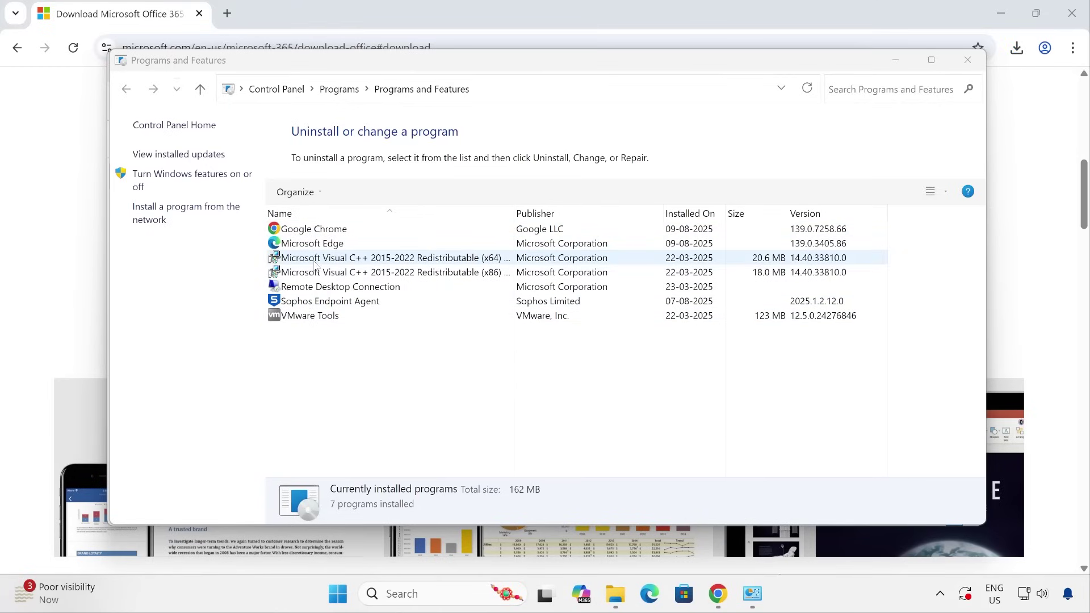
left_click(967, 59)
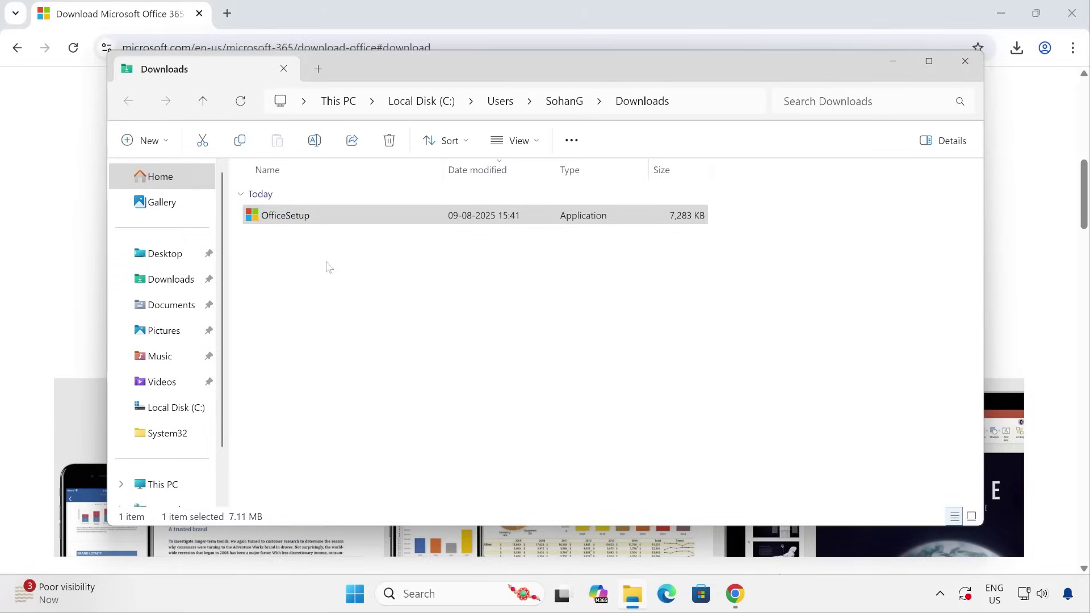
Step: Return to the Chrome download page and open the Office 2019 previous-versions page
left_click(44, 322)
scroll(43, 321, "up", 3)
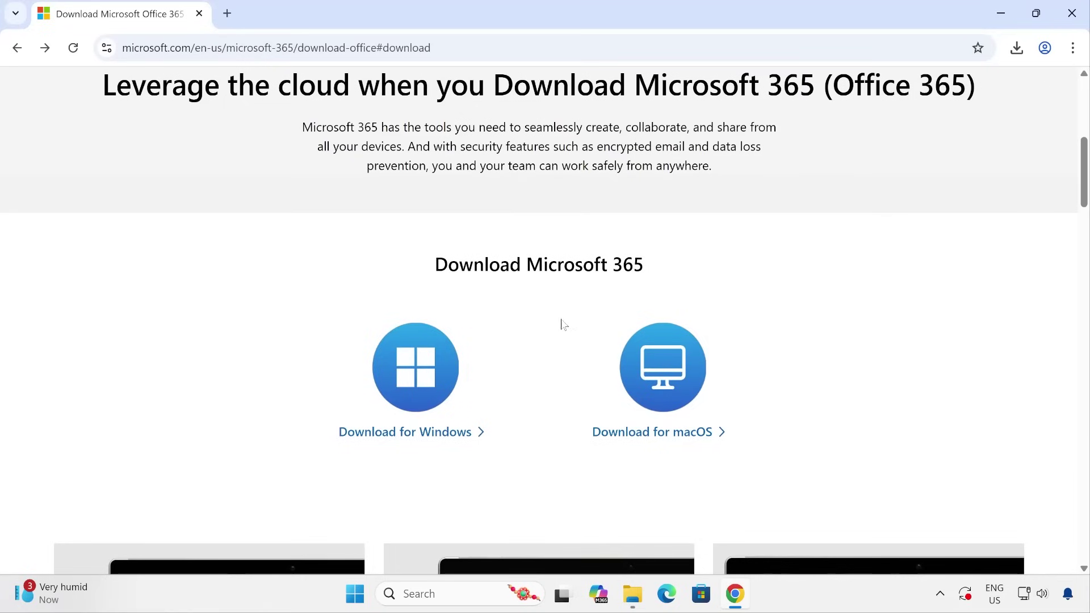
left_click(633, 596)
left_click(91, 318)
scroll(640, 423, "down", 15)
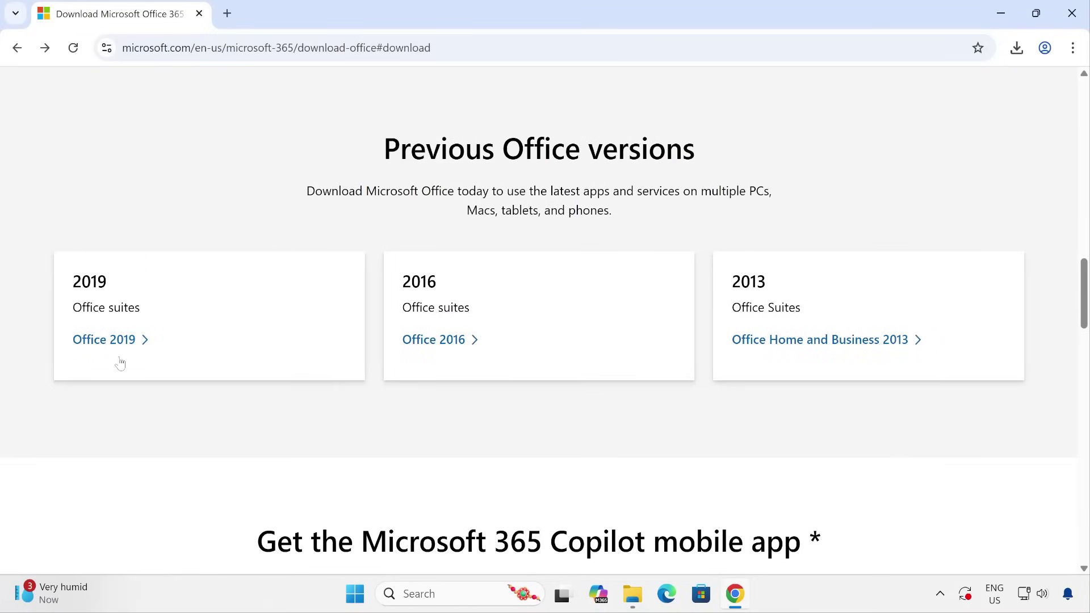
left_click(114, 341)
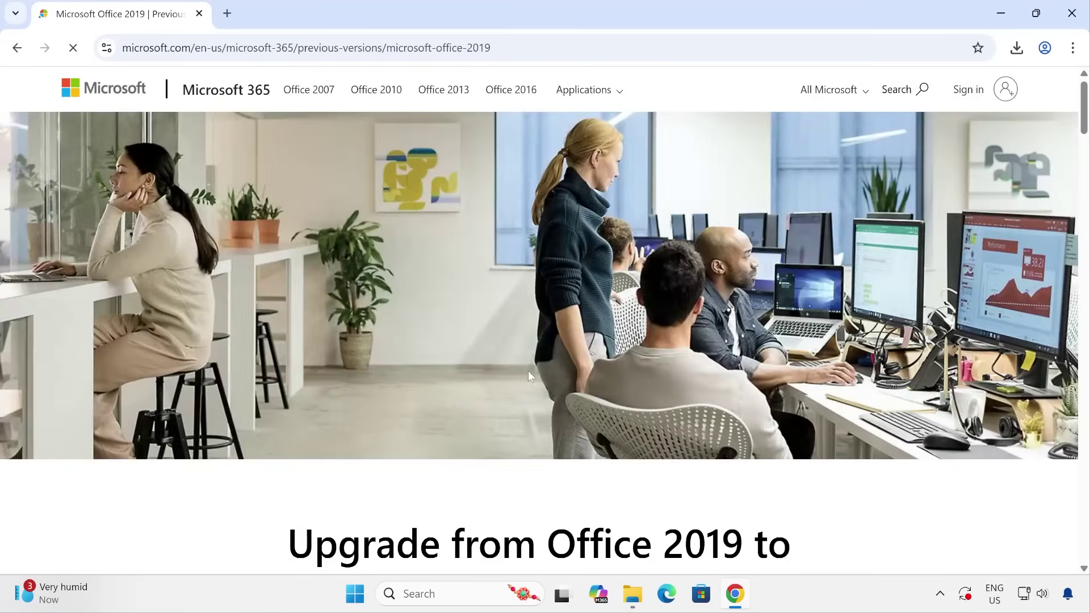
scroll(528, 370, "down", 4)
Step: Review the home upgrade plans, highlighting Family at $129.99/year, and open a blank new tab
left_click(459, 436)
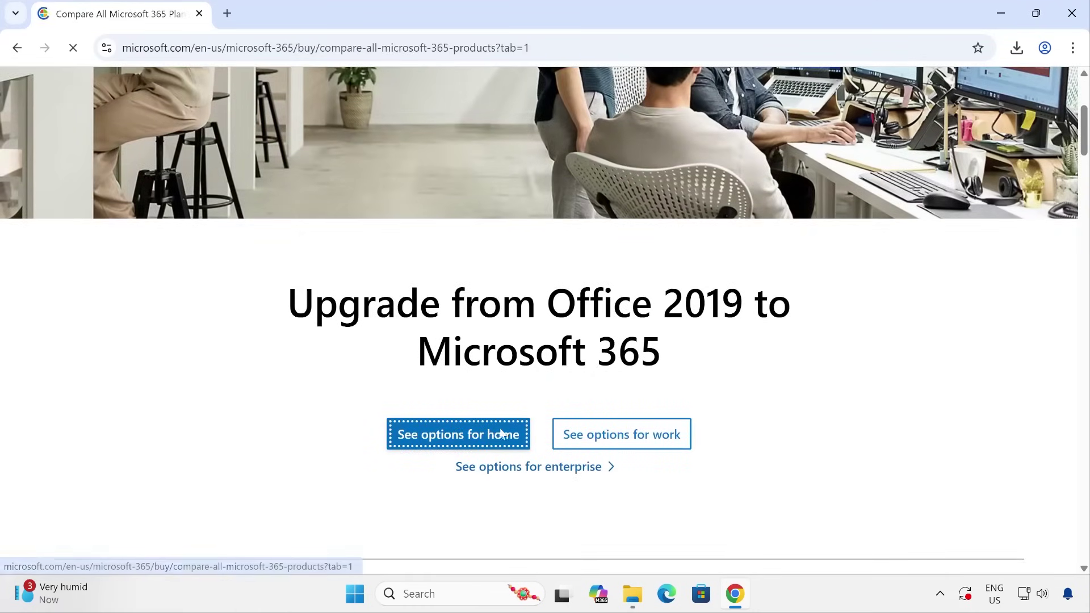
scroll(527, 357, "down", 7)
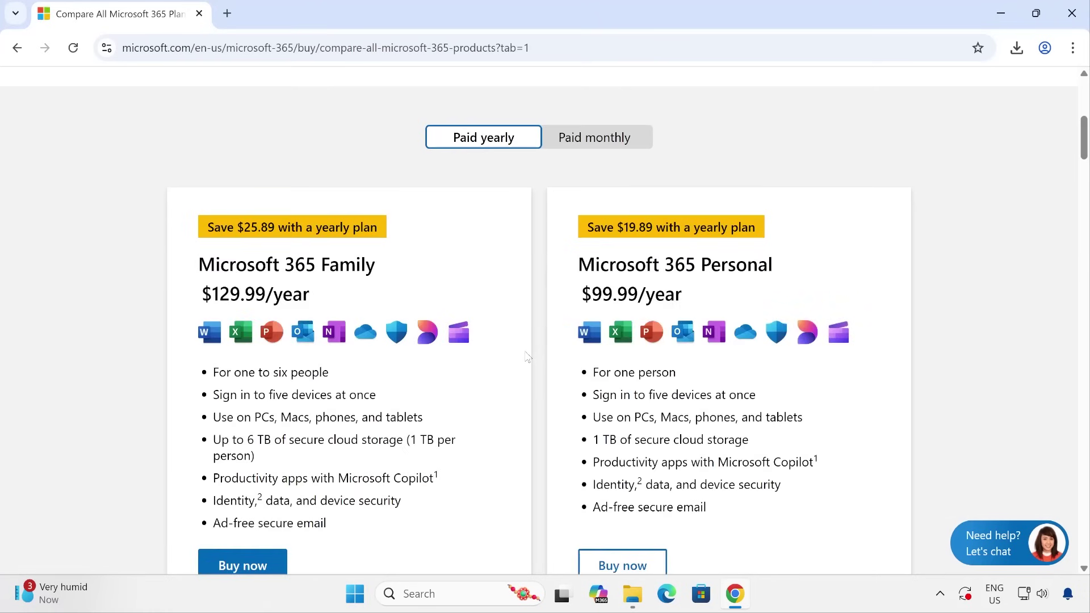
scroll(527, 356, "down", 3)
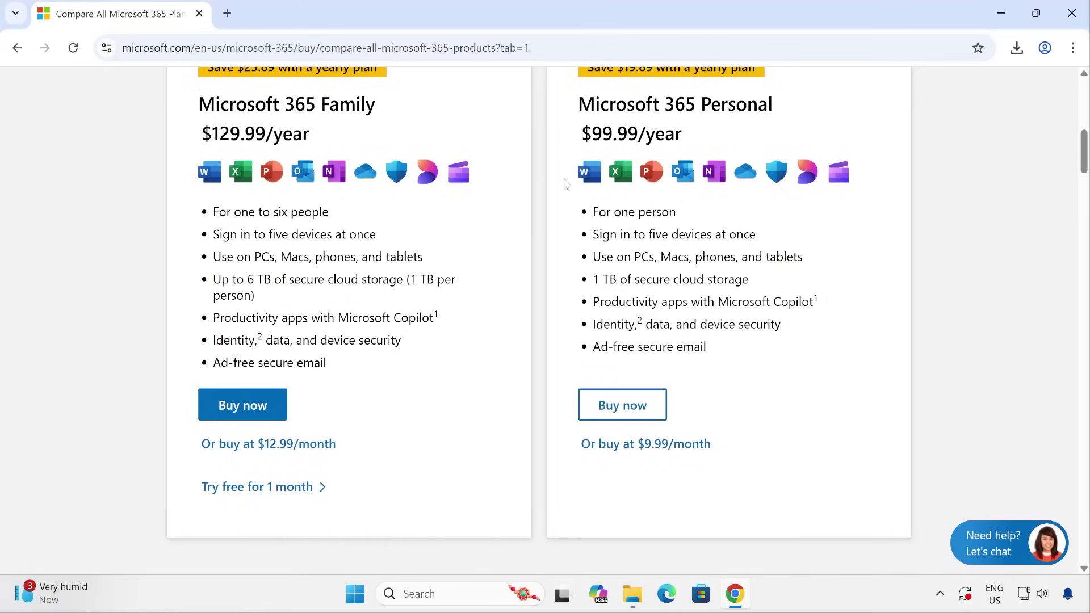
scroll(555, 329, "up", 2)
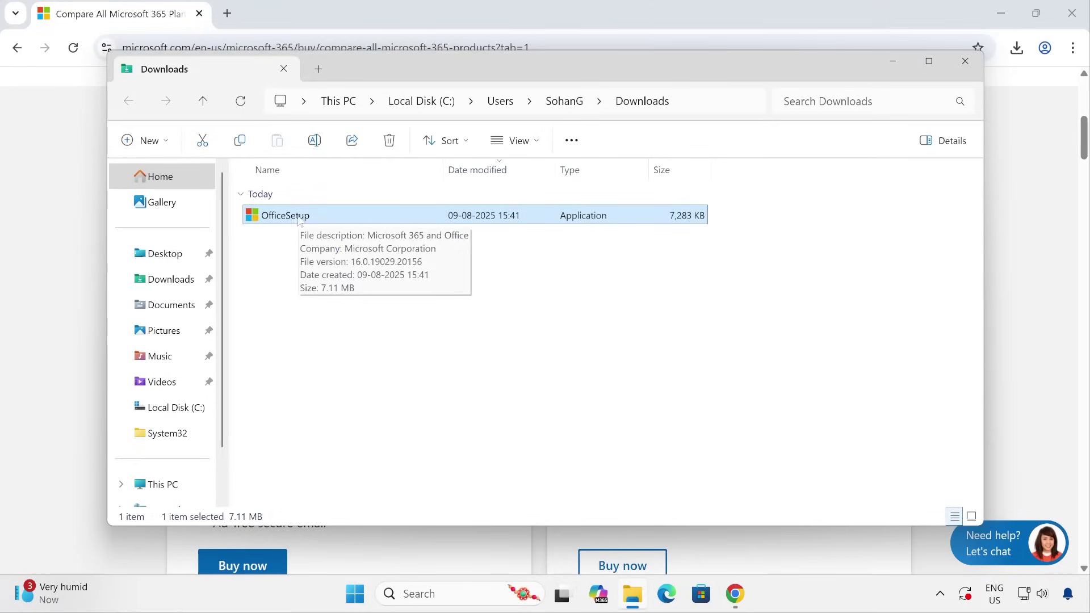
double_click(318, 222)
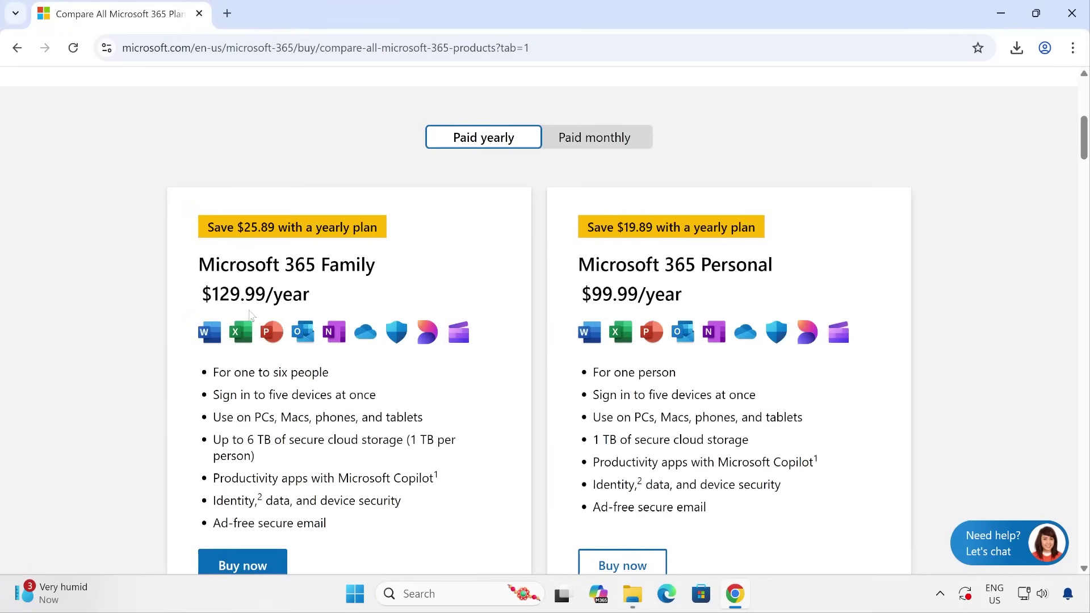
left_click_drag(200, 295, 325, 305)
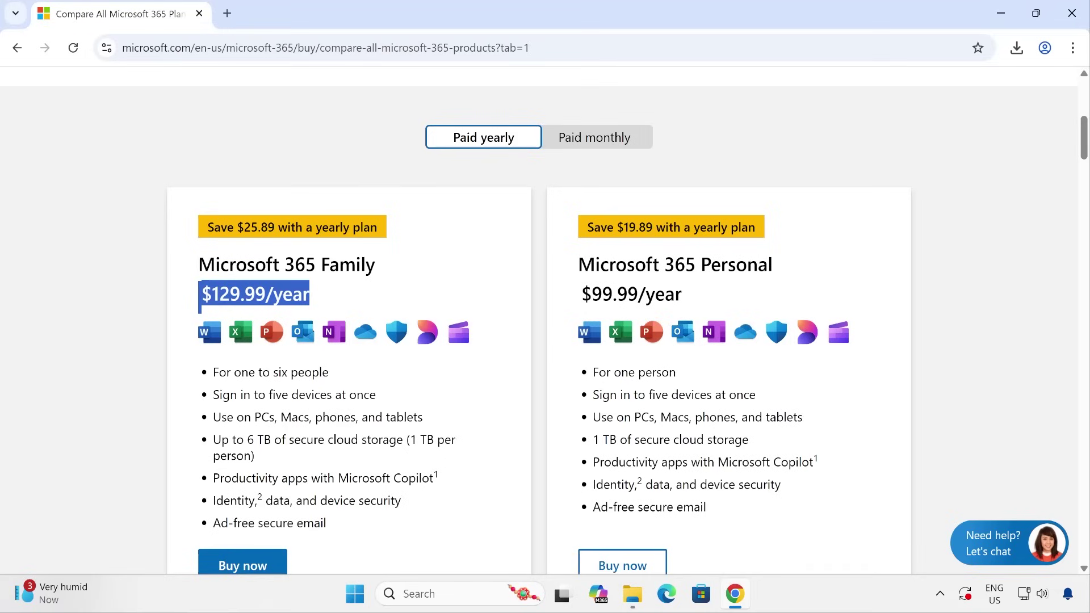
left_click(227, 14)
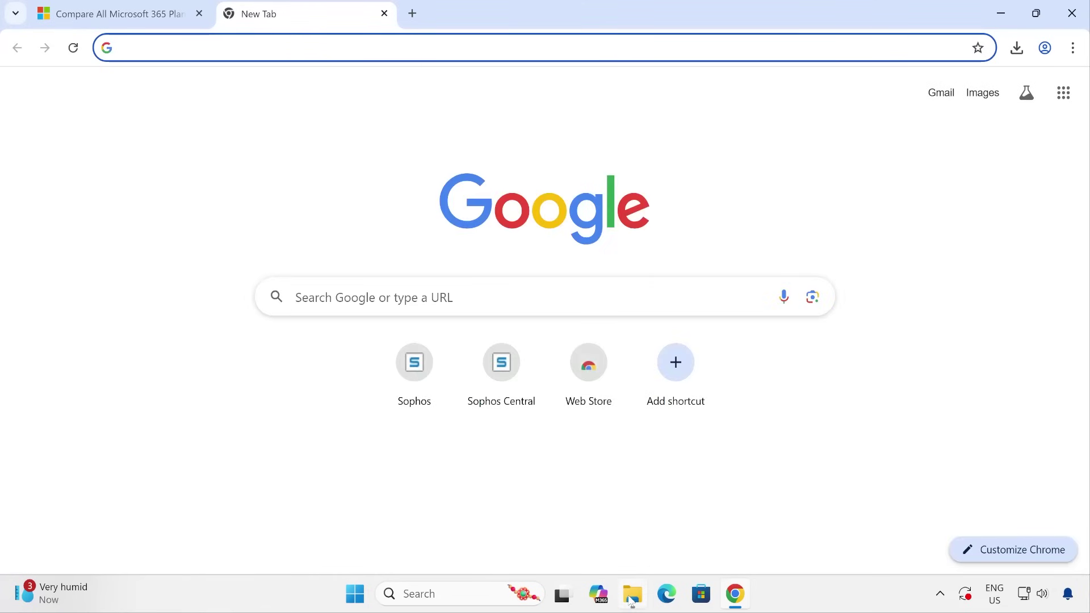
Step: Load config.office.com in the new tab to reach the Microsoft 365 Apps admin center
mouse_move(632, 597)
left_click(609, 494)
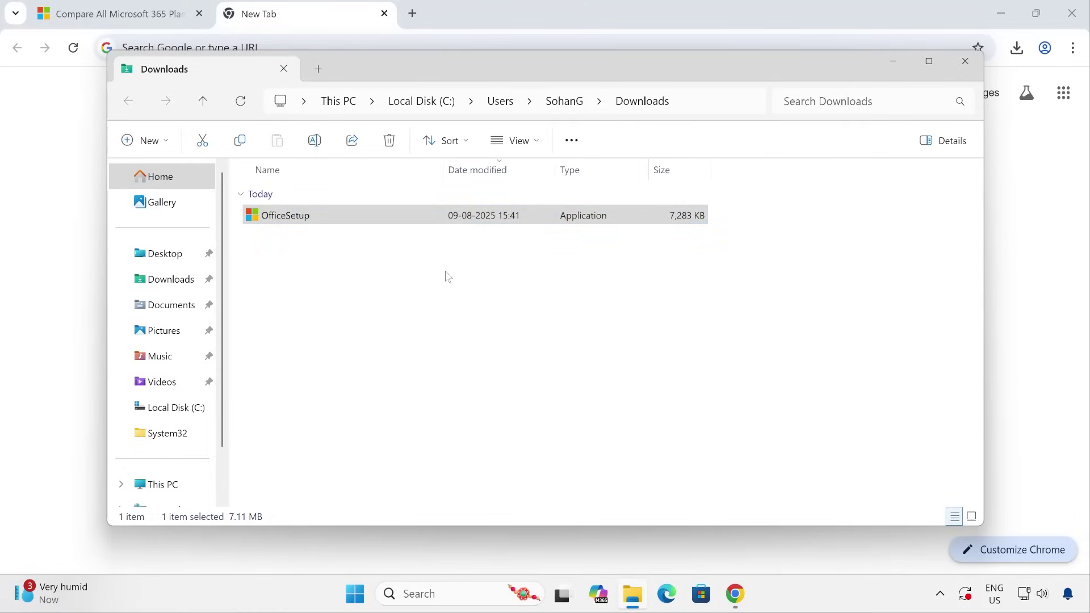
left_click(465, 16)
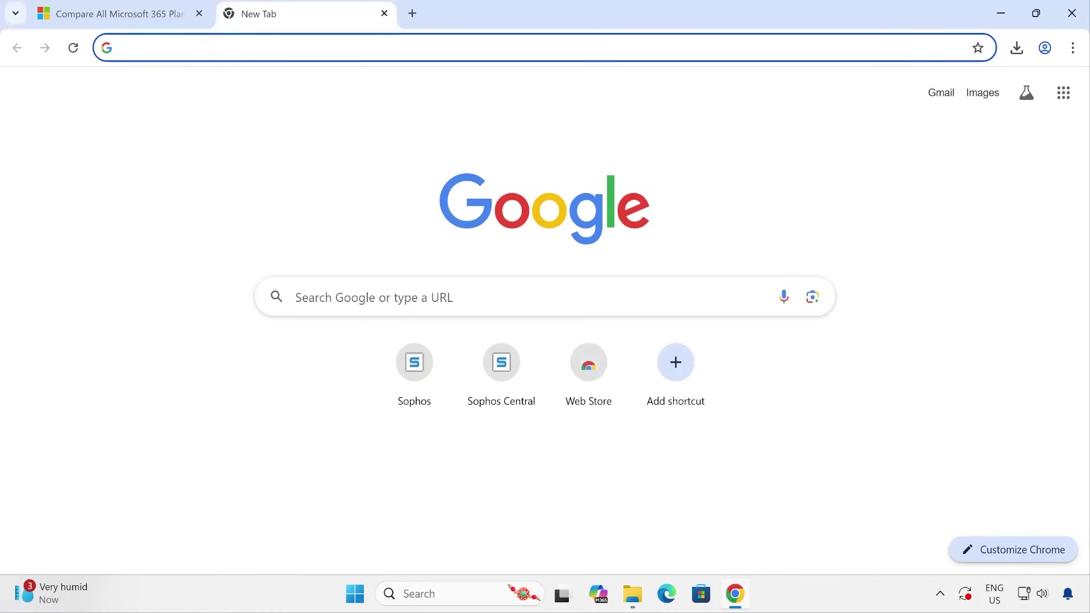
type("con")
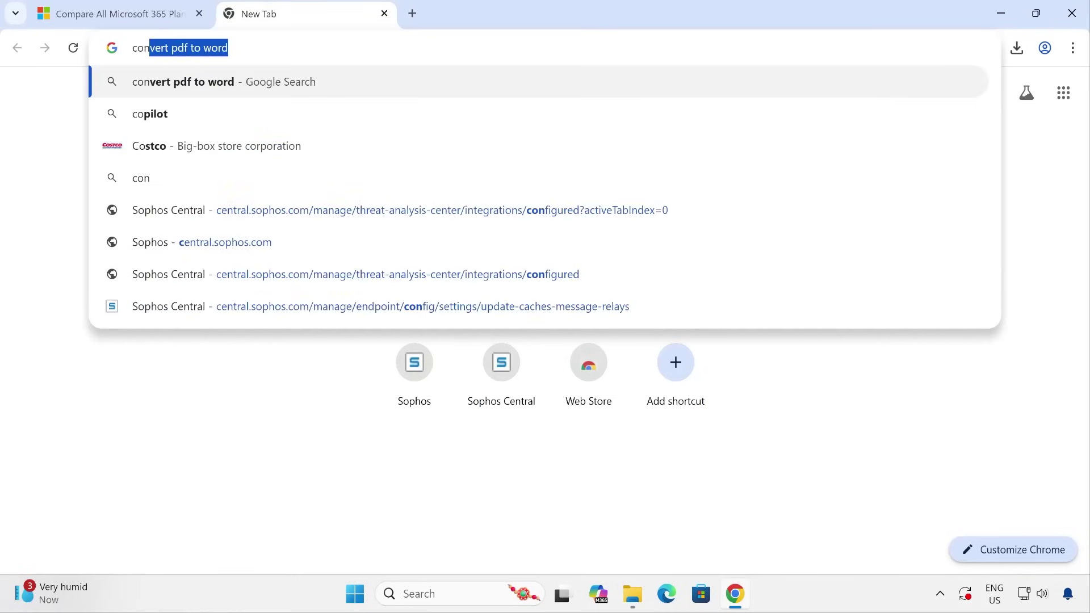
type("fig")
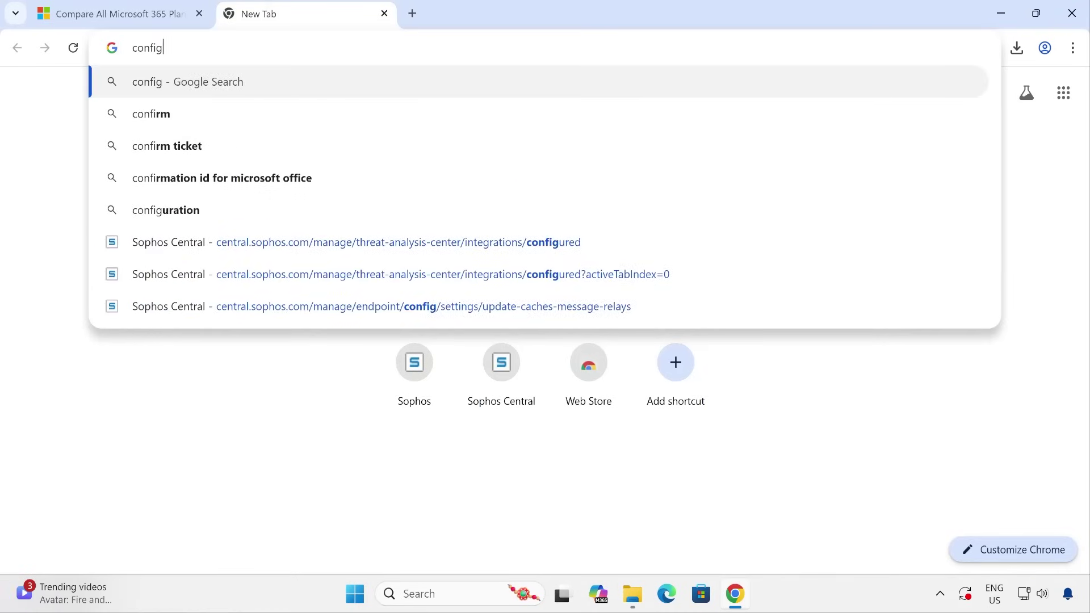
type(".office.com")
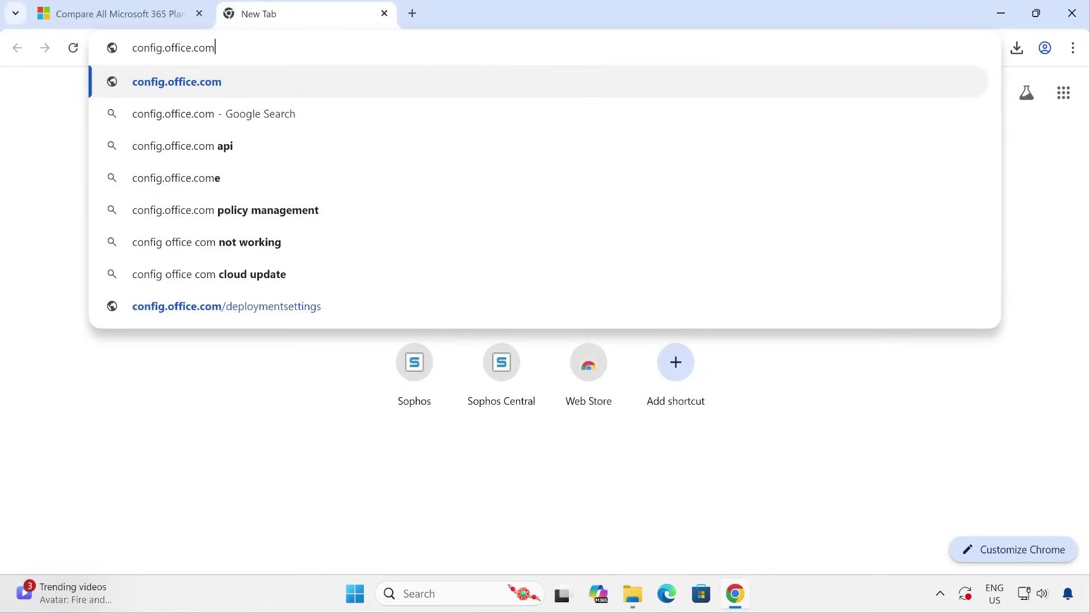
key("Return")
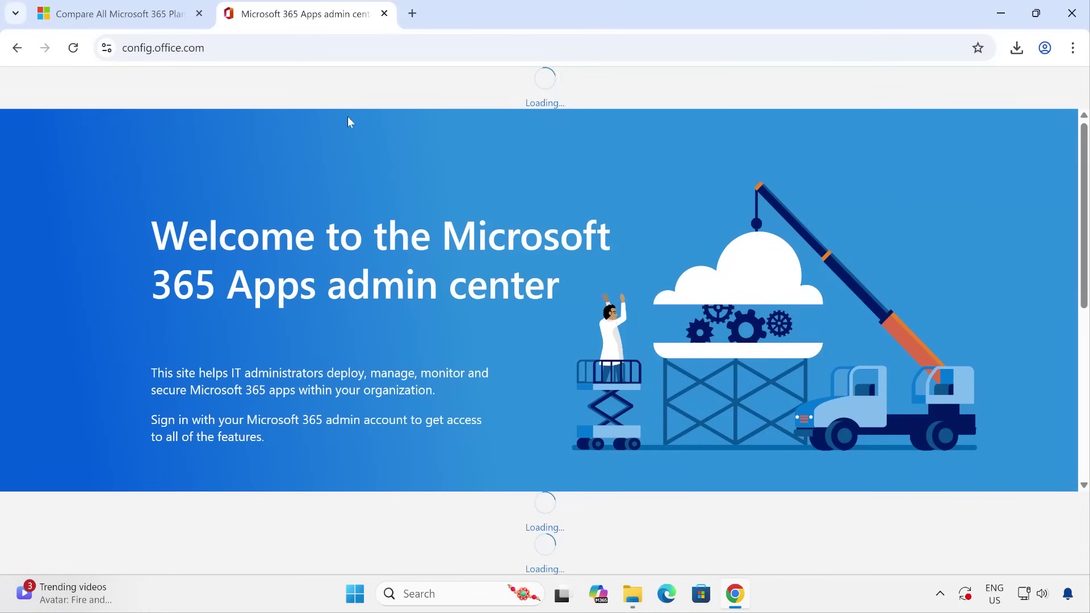
Step: Create a new deployment configuration with the architecture set to 64-bit
scroll(453, 179, "down", 5)
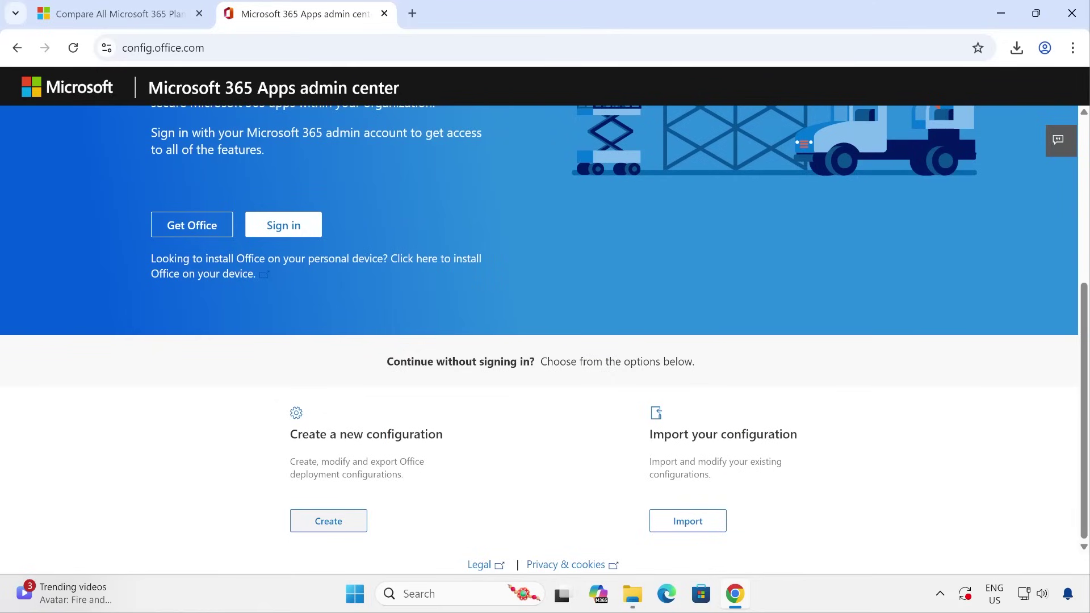
left_click(336, 524)
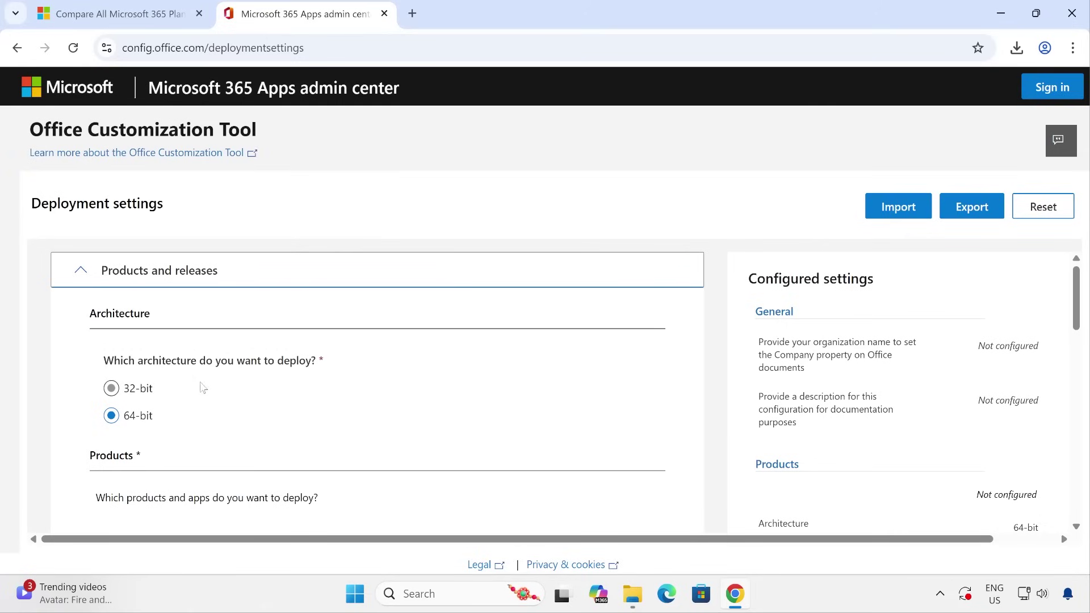
left_click(131, 398)
left_click(132, 415)
scroll(485, 378, "down", 4)
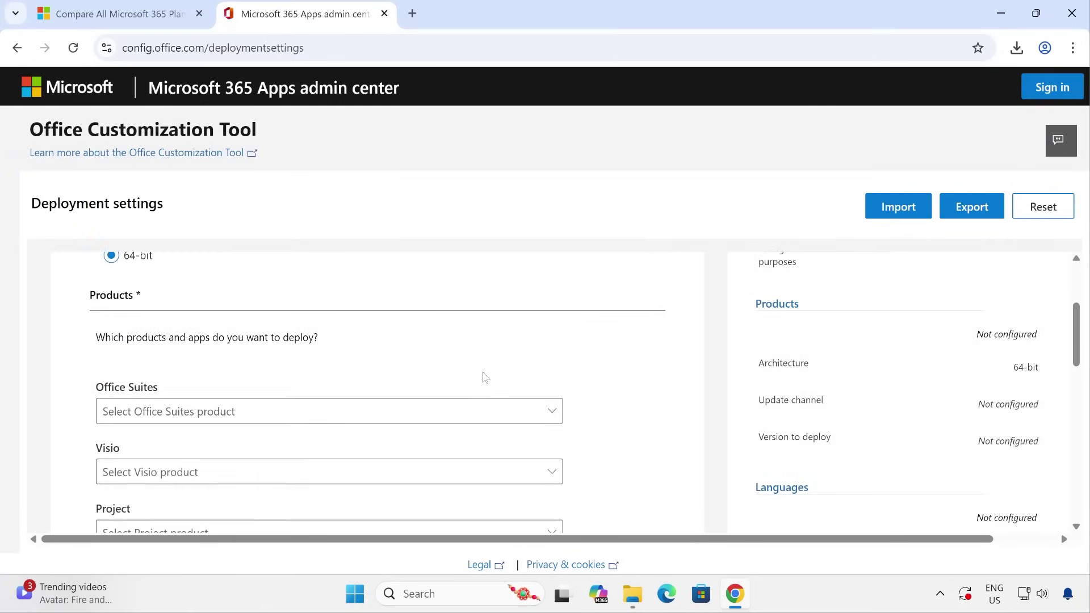
Step: Choose Office LTSC Professional Plus 2024 - Volume License as the suite, keeping version Latest
left_click(409, 334)
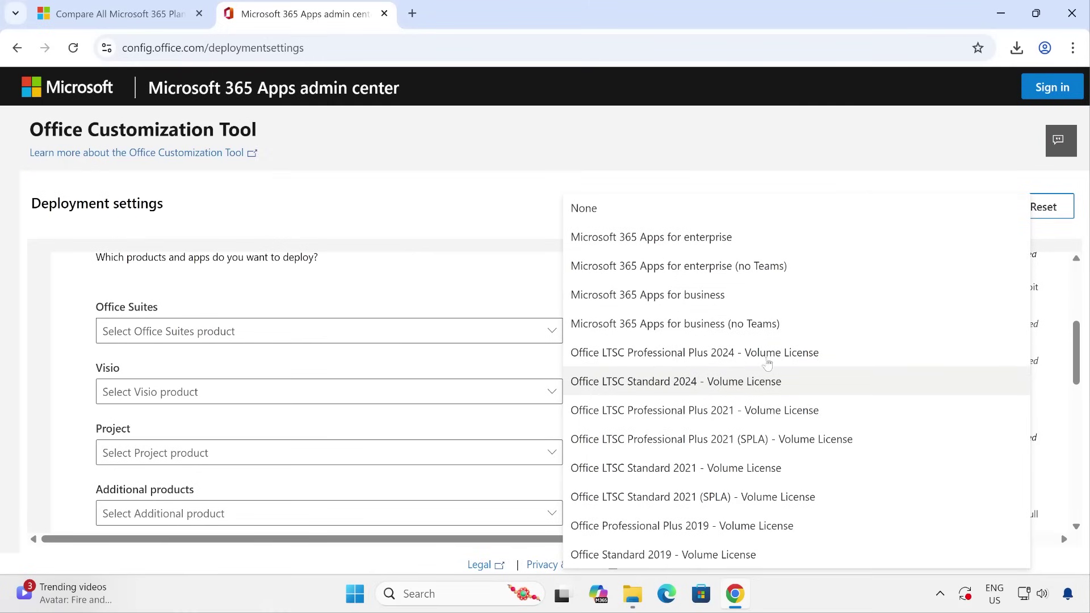
left_click(717, 358)
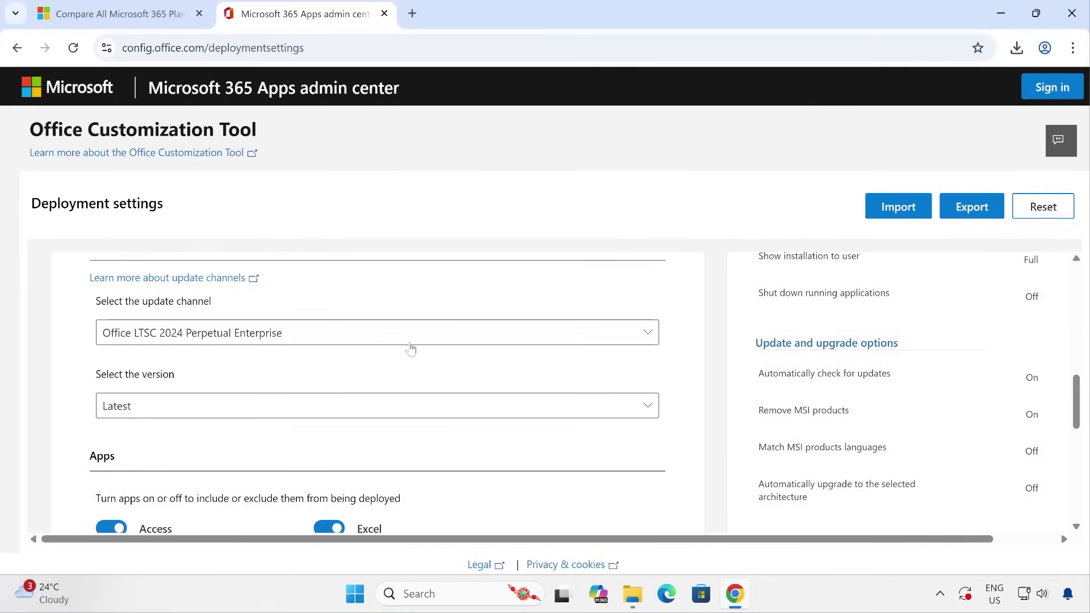
left_click_drag(93, 312, 221, 311)
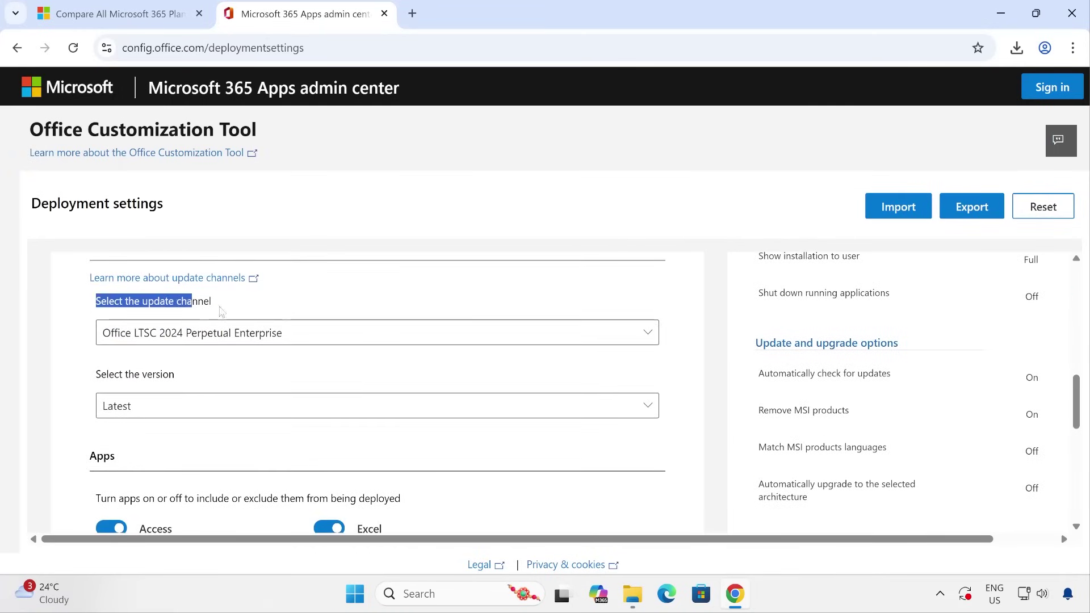
left_click(131, 409)
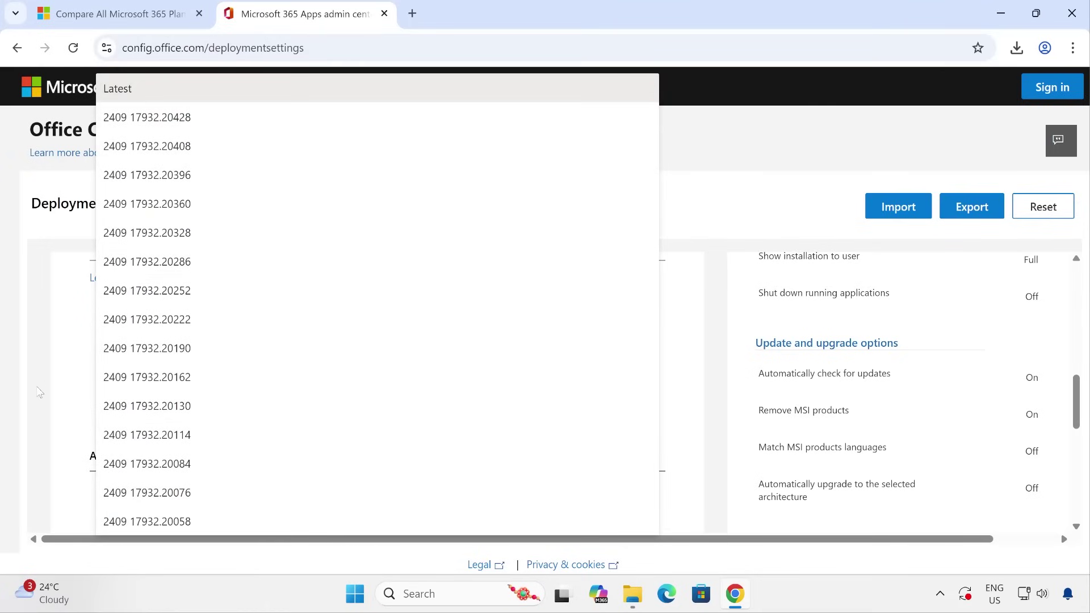
left_click(41, 391)
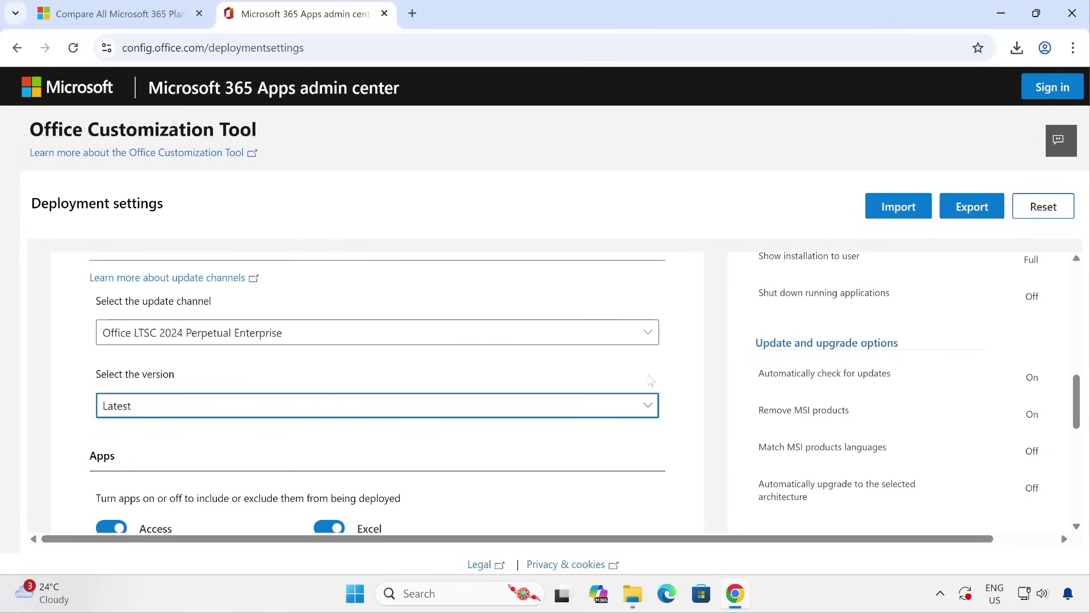
Step: Switch off OneNote, Publisher, Access and OneDrive Desktop in the Apps list
scroll(652, 381, "down", 3)
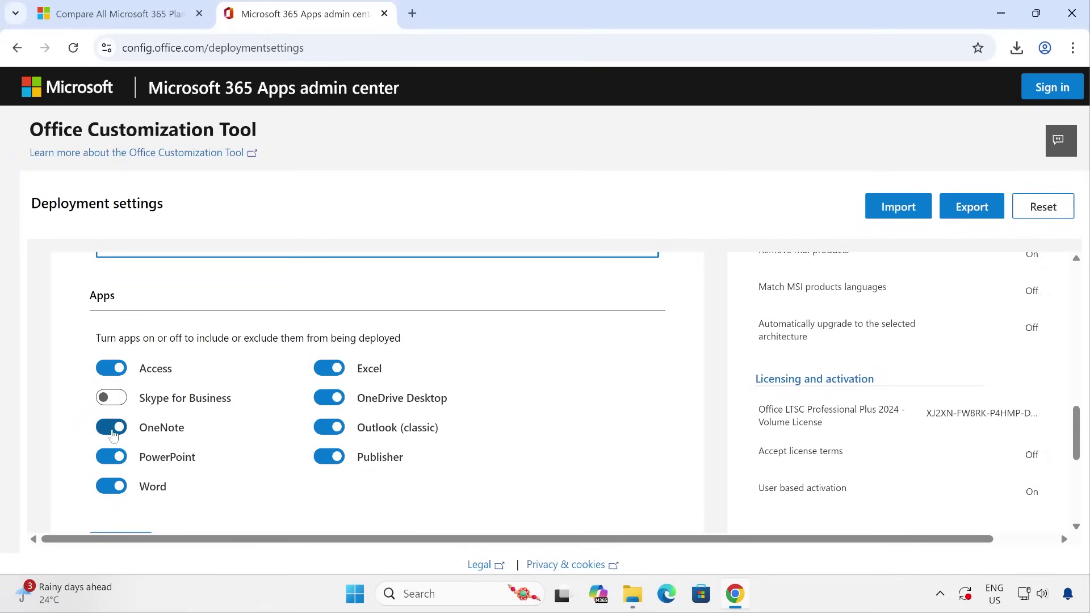
left_click(121, 427)
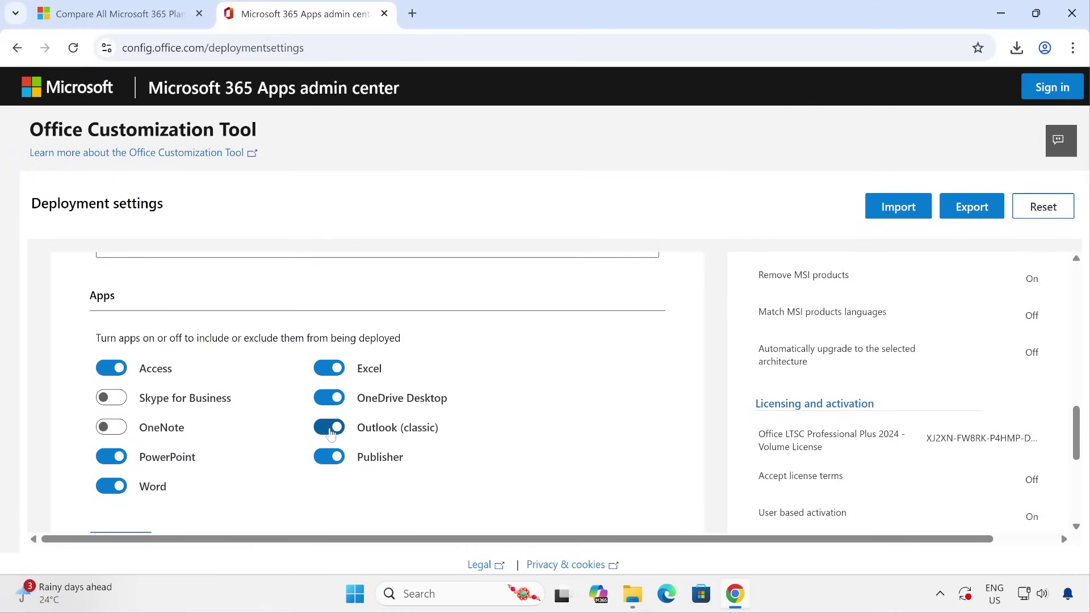
left_click(329, 457)
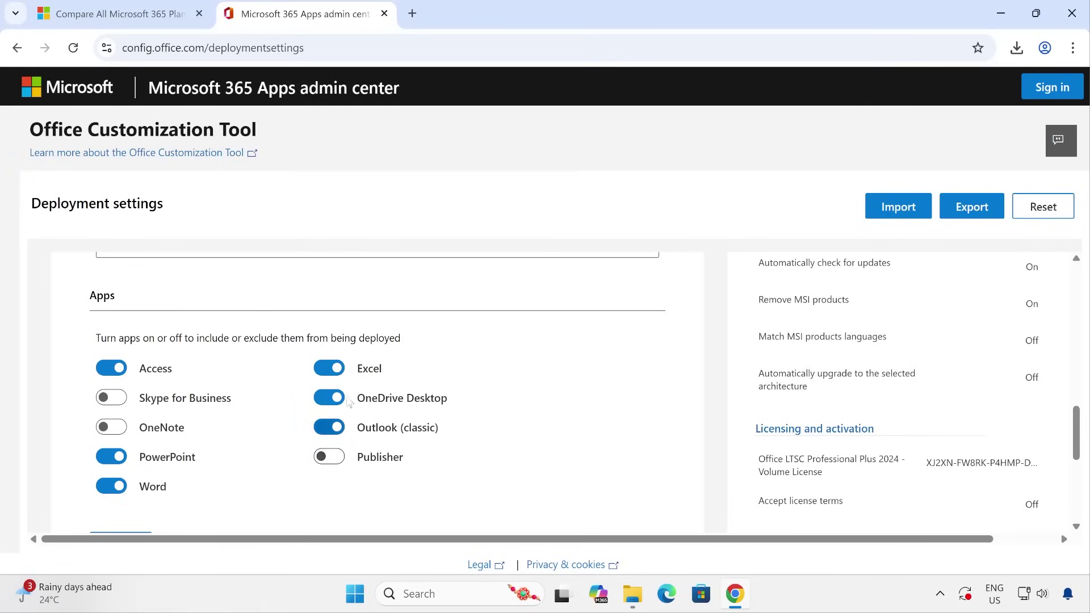
left_click(126, 374)
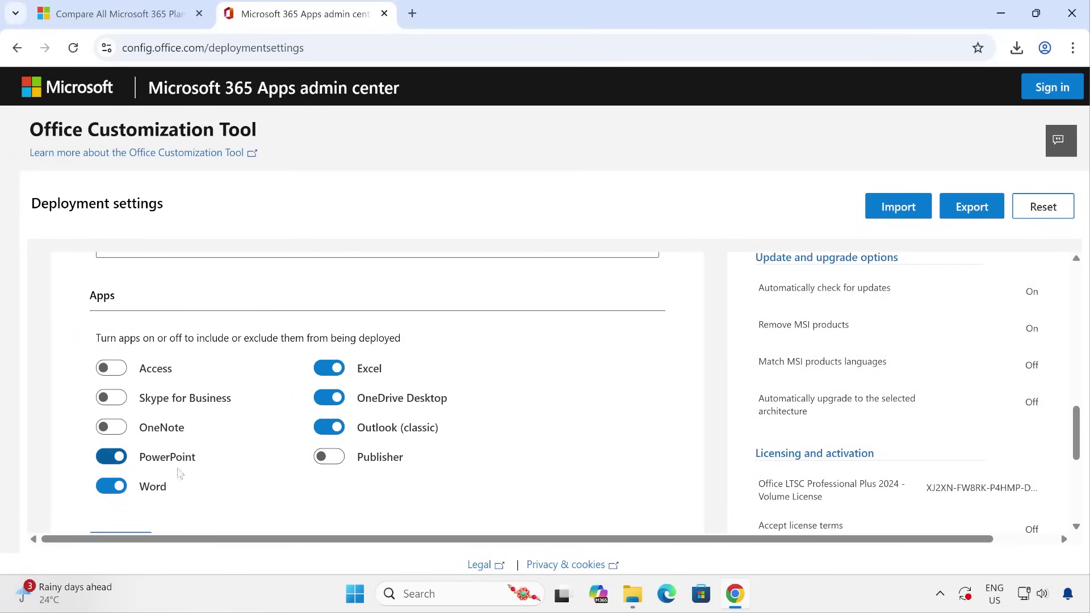
left_click(330, 398)
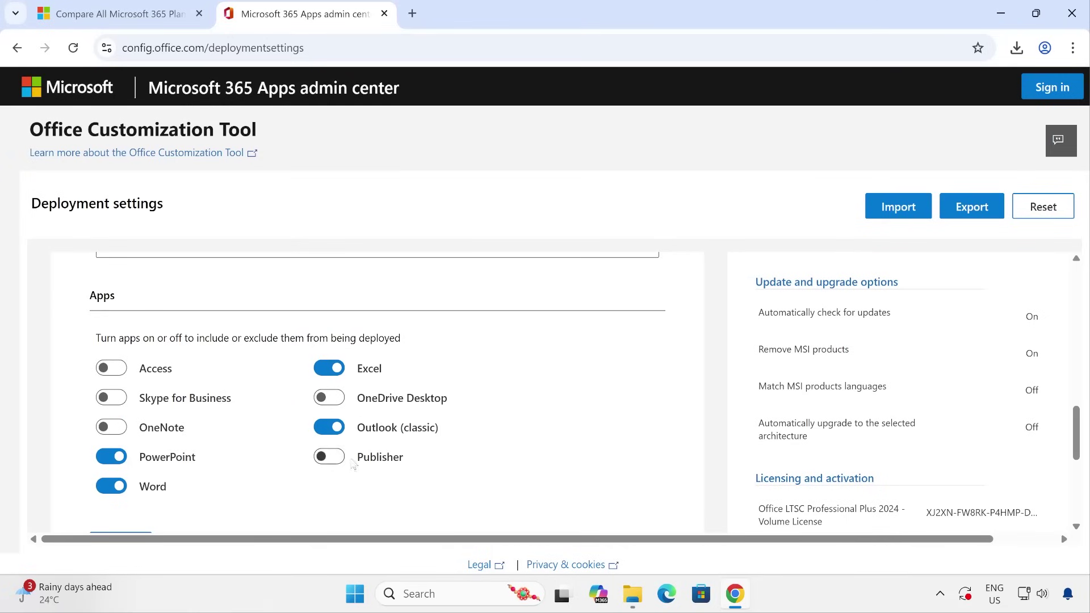
scroll(426, 432, "down", 4)
scroll(424, 334, "up", 5)
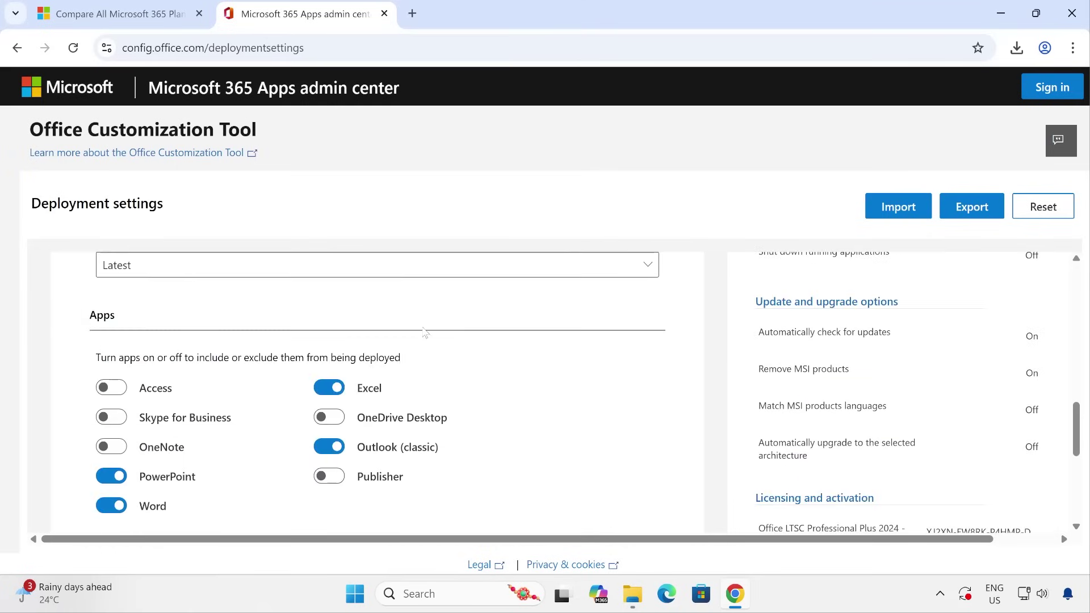
scroll(460, 448, "down", 4)
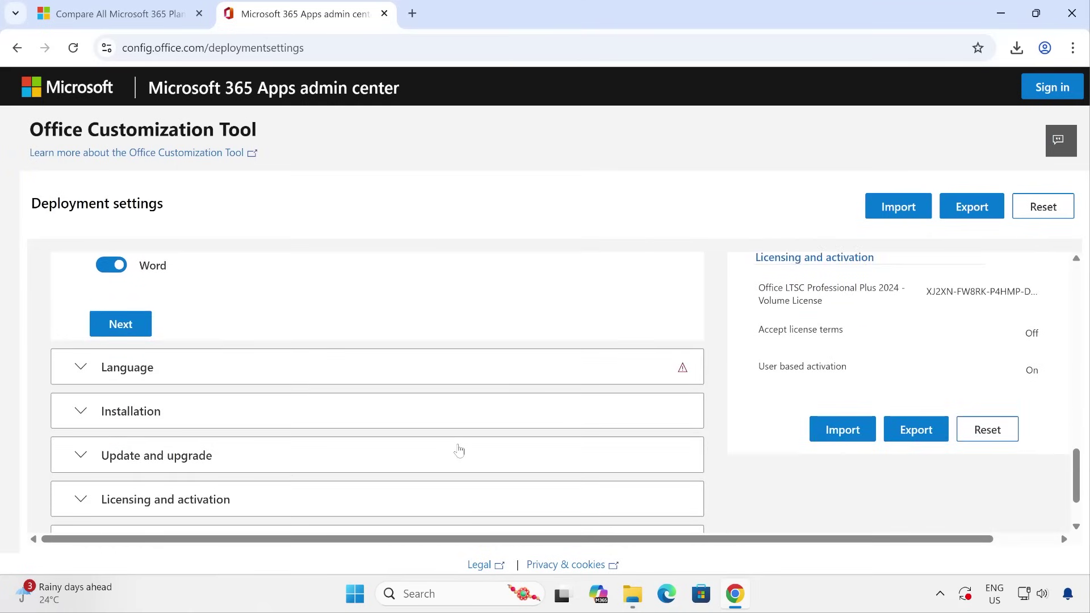
Step: Set English (United States) as primary language and add Match Operating System
left_click(83, 373)
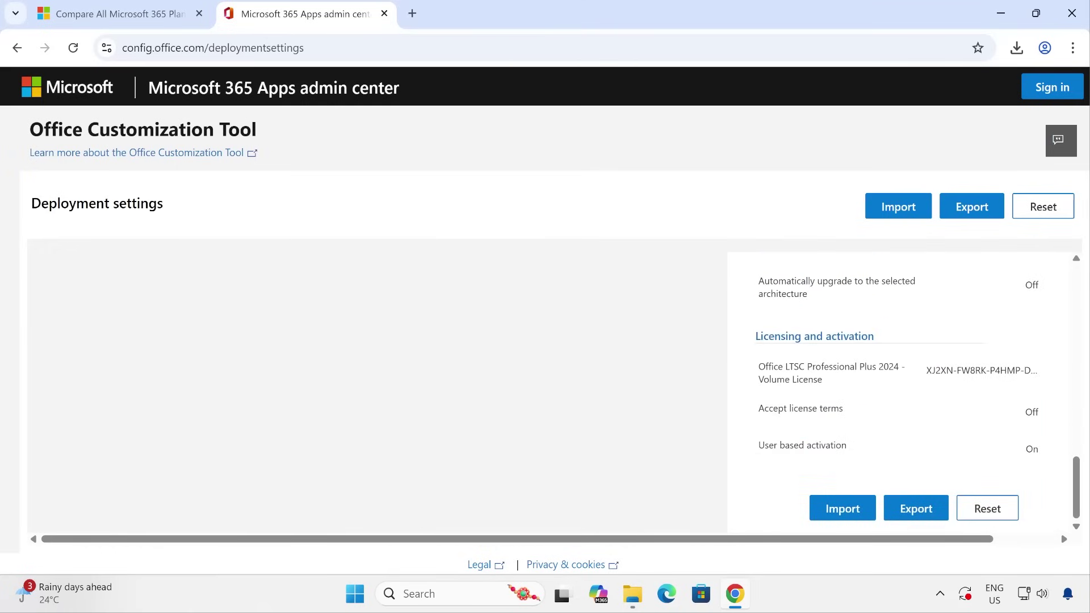
scroll(340, 366, "down", 3)
scroll(540, 369, "up", 1)
left_click(556, 366)
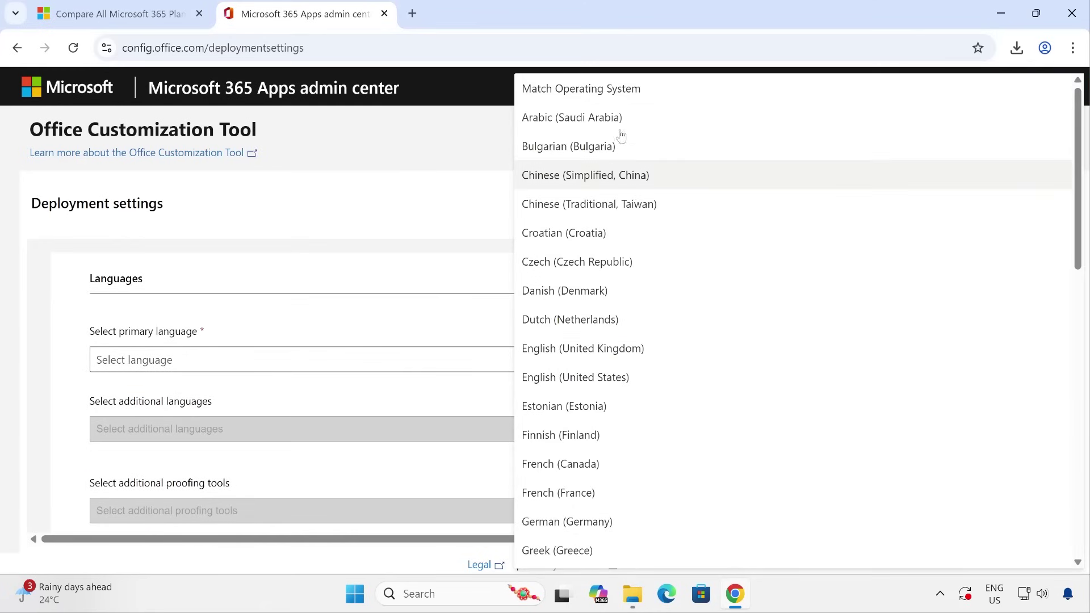
left_click(609, 377)
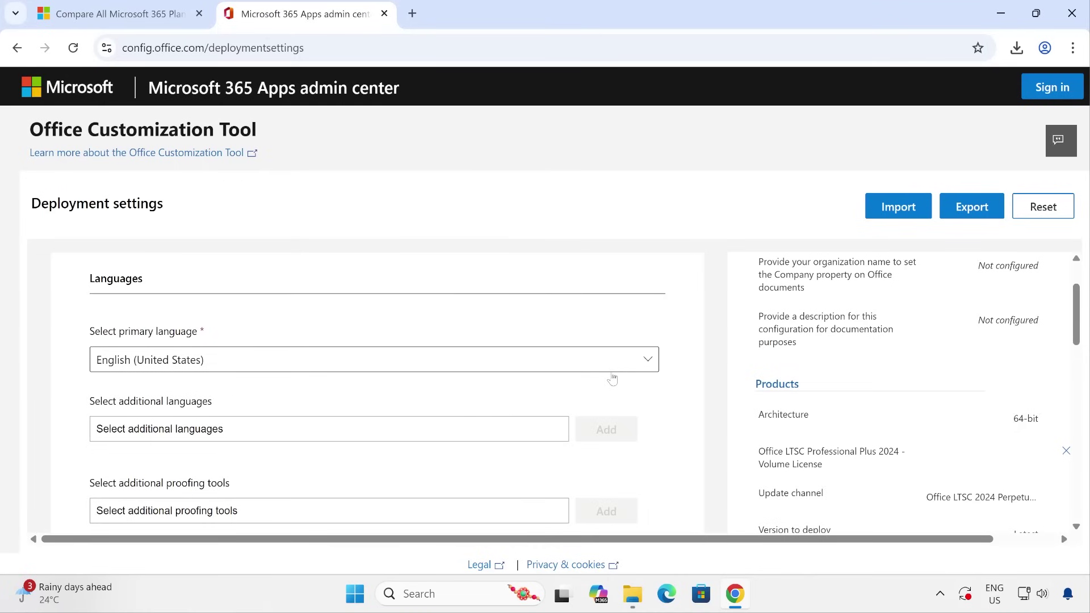
left_click(233, 396)
scroll(273, 374, "down", 3)
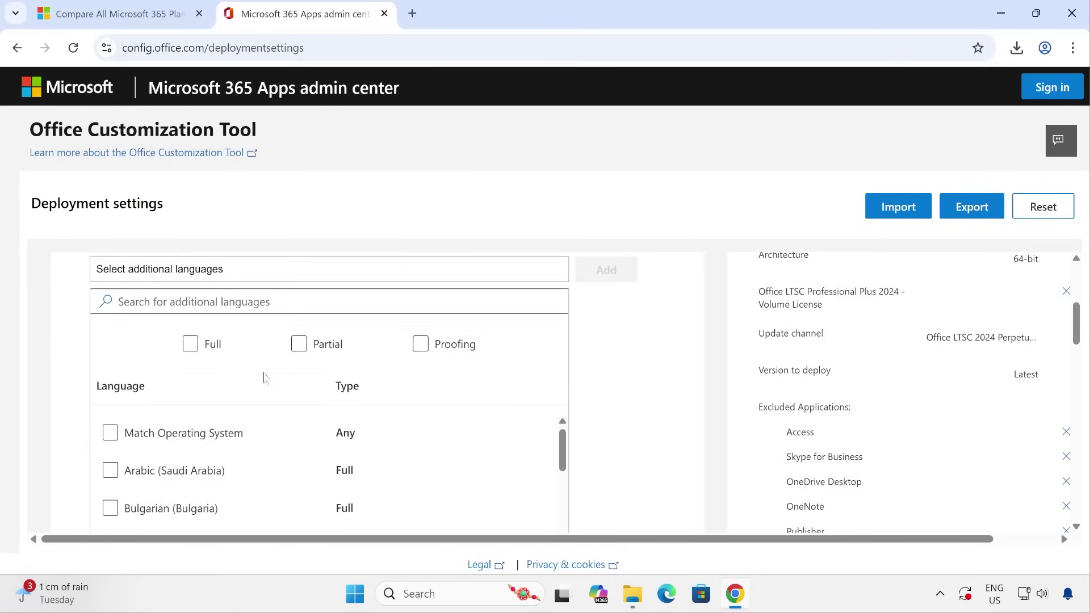
left_click(226, 423)
Step: Export the configuration, choosing Office Open XML formats as the default file format
scroll(480, 402, "down", 10)
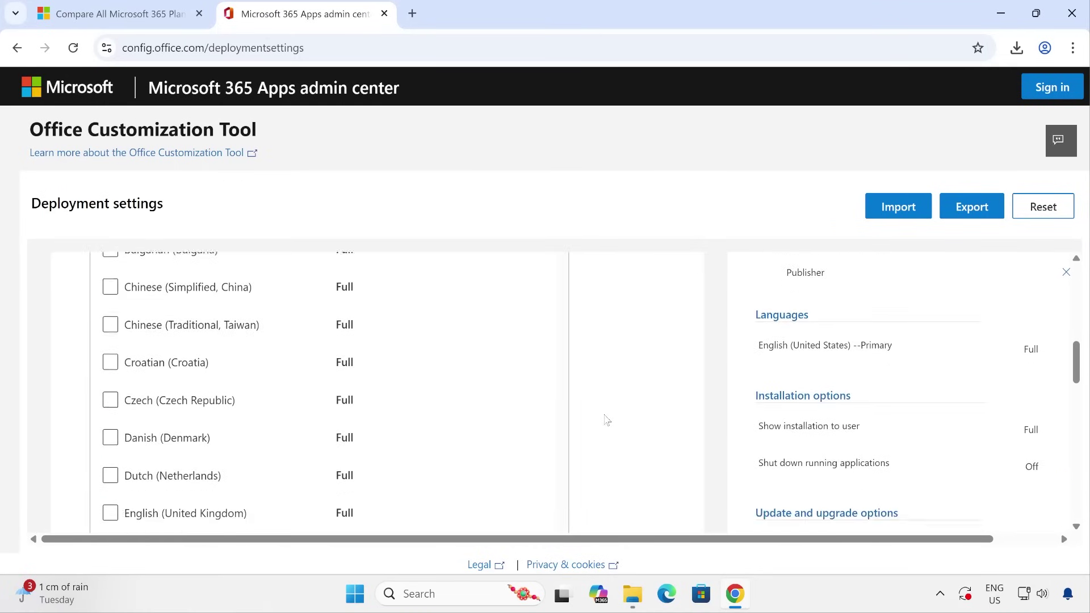
scroll(607, 421, "down", 5)
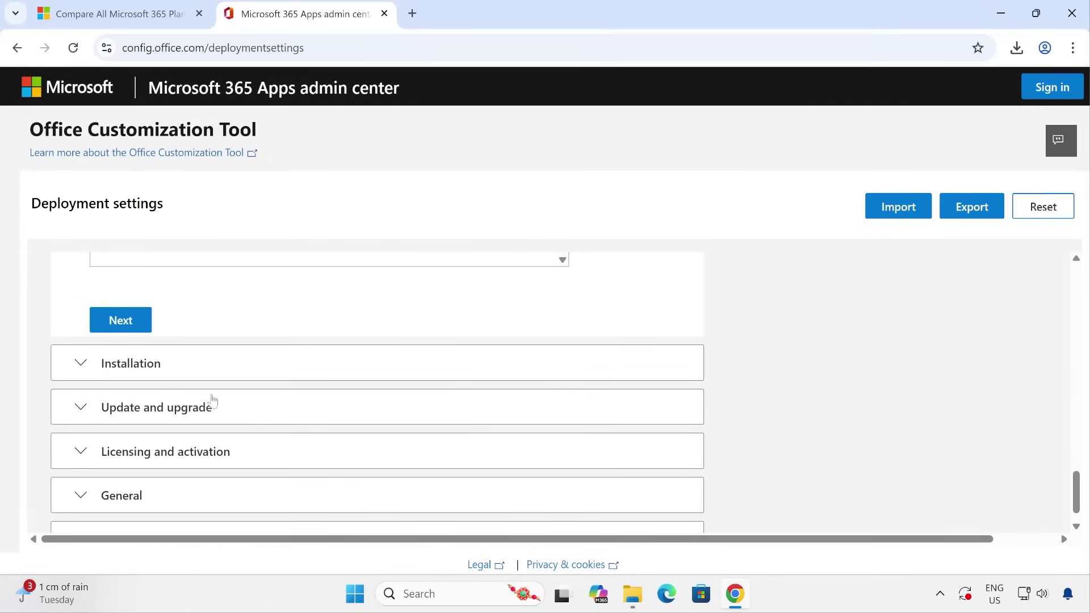
left_click(960, 207)
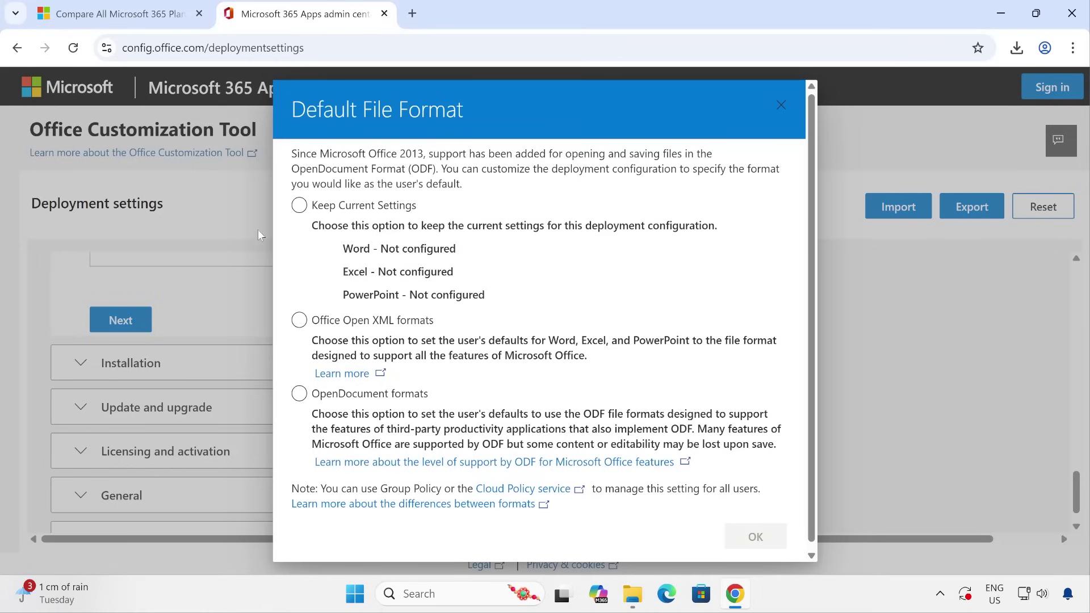
left_click(299, 320)
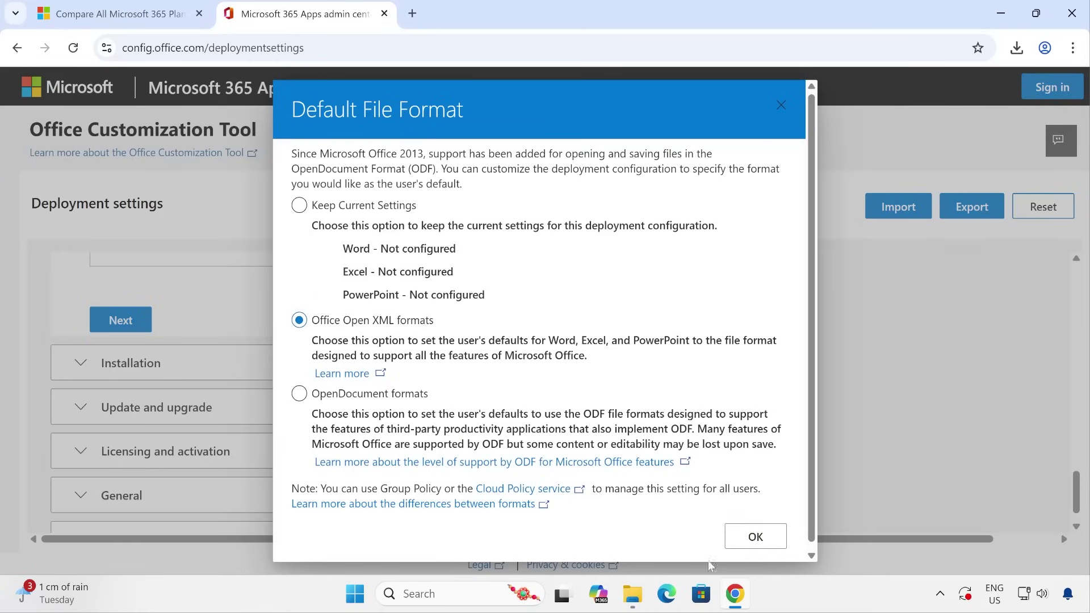
Step: Accept the license terms and export the configuration as Configuration.xml
left_click(754, 535)
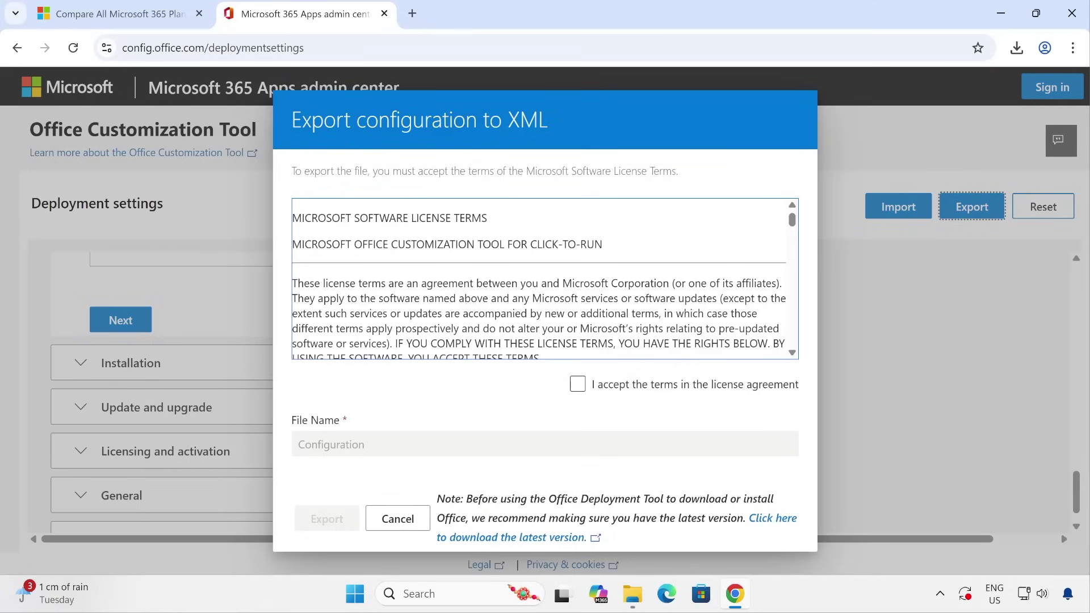
left_click(573, 387)
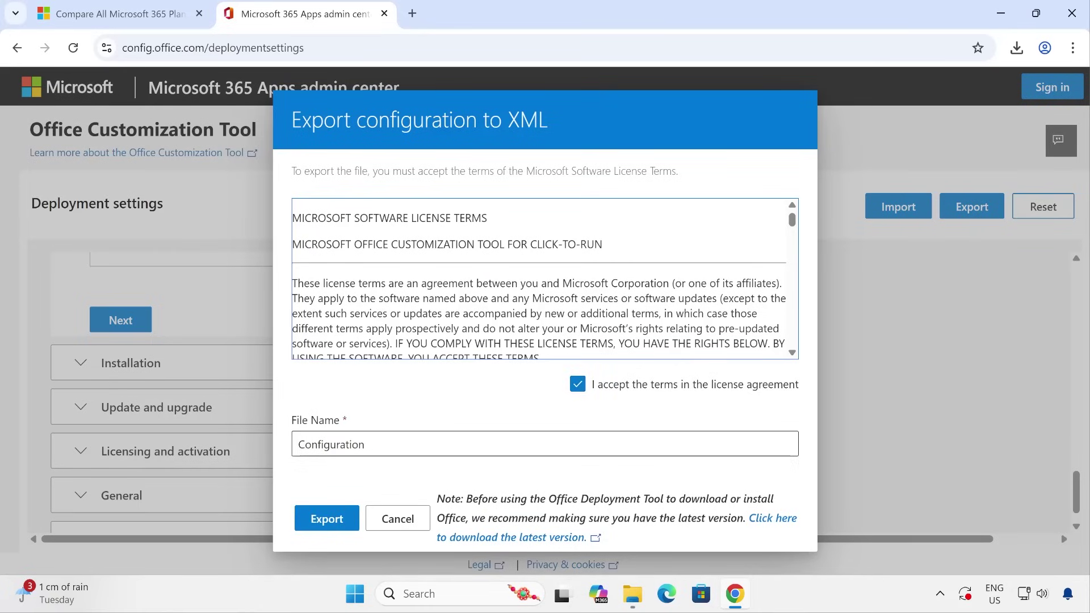
left_click(397, 445)
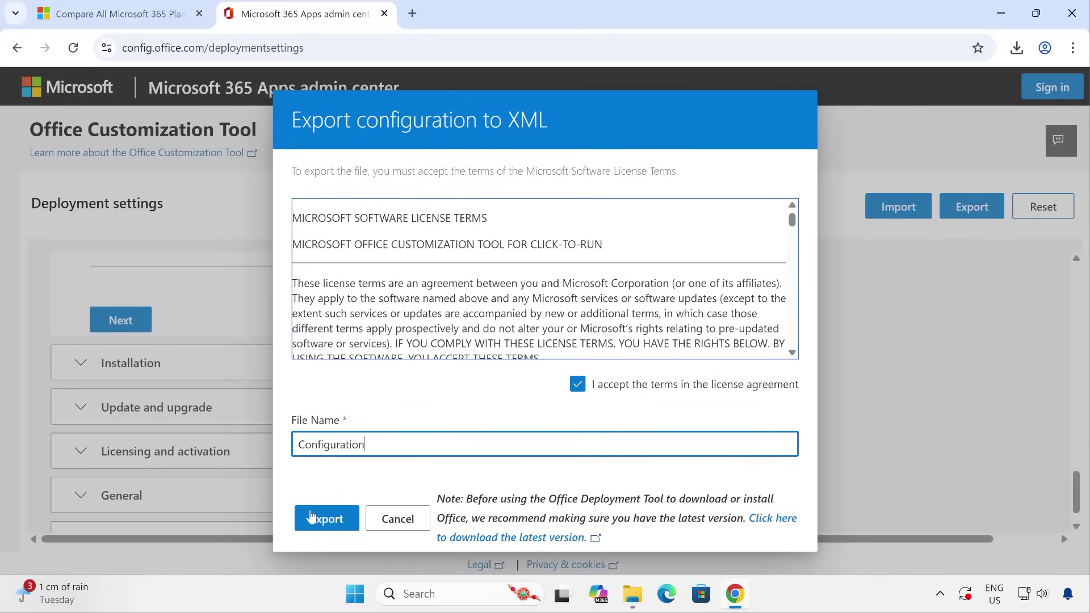
key("ctrl+a")
left_click(325, 527)
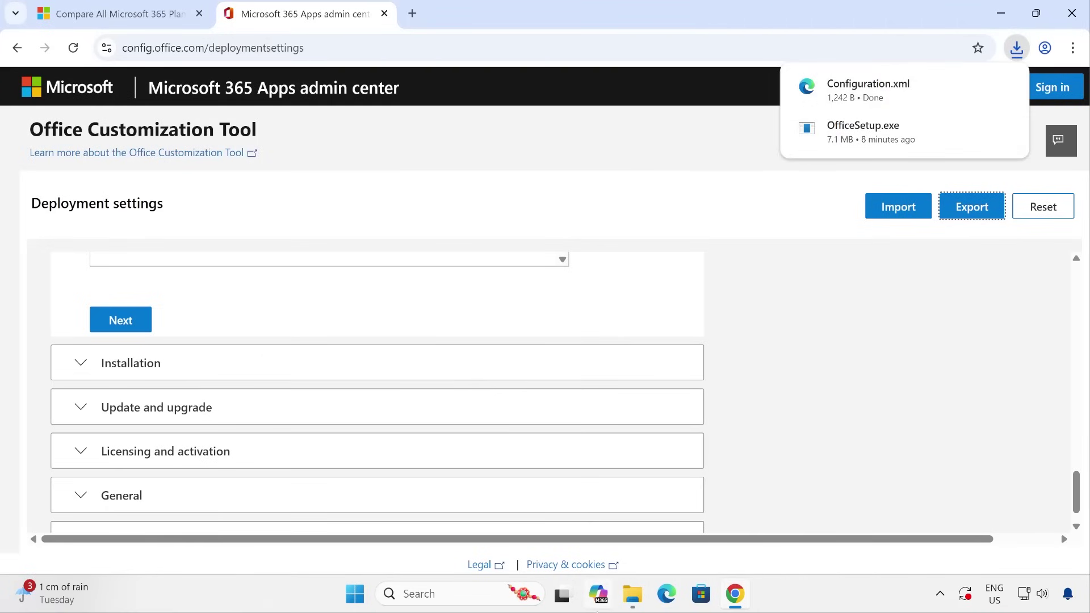
left_click(630, 597)
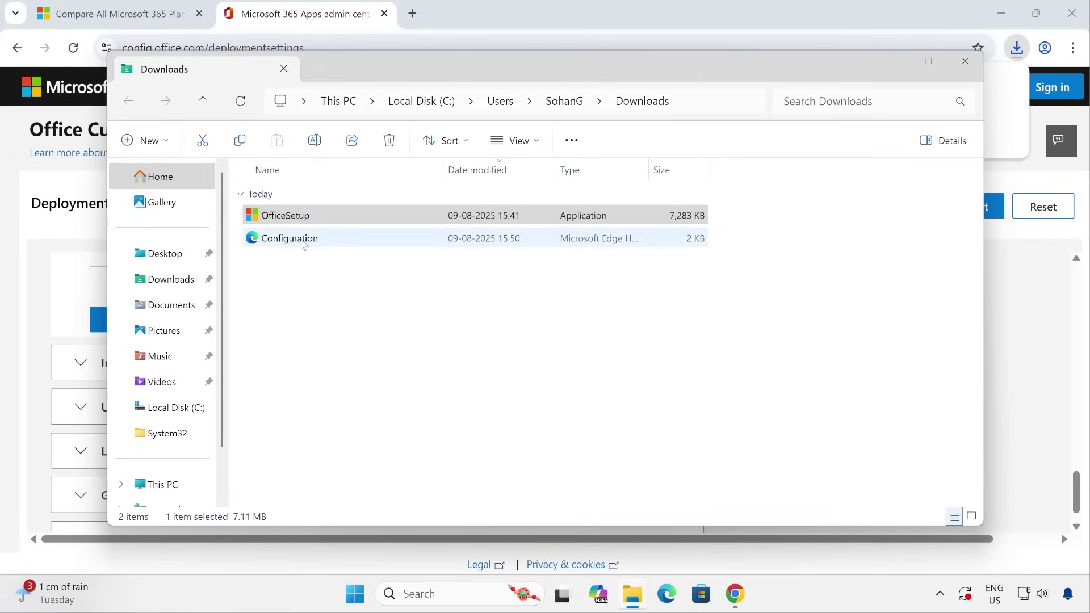
Step: Compare the Configuration and OfficeSetup file sizes in Downloads, then return to Chrome
left_click(303, 243)
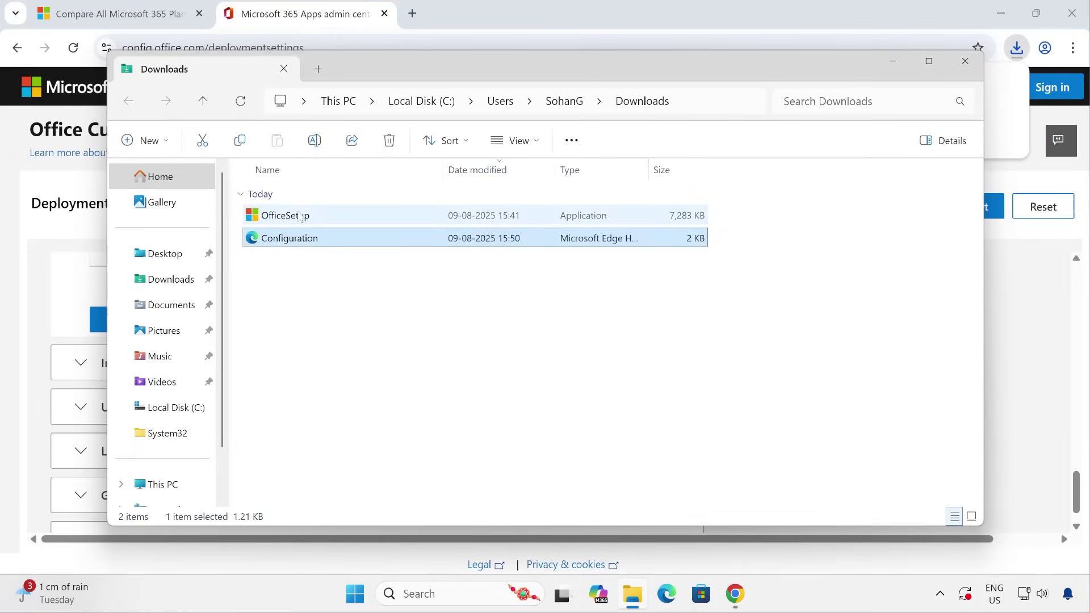
left_click(263, 220)
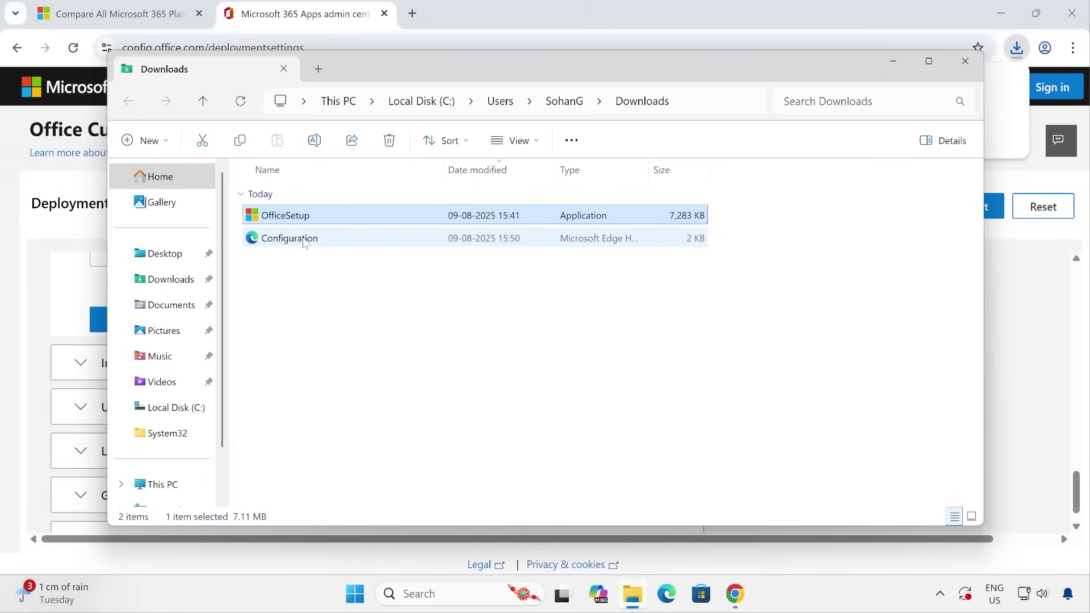
left_click(303, 241)
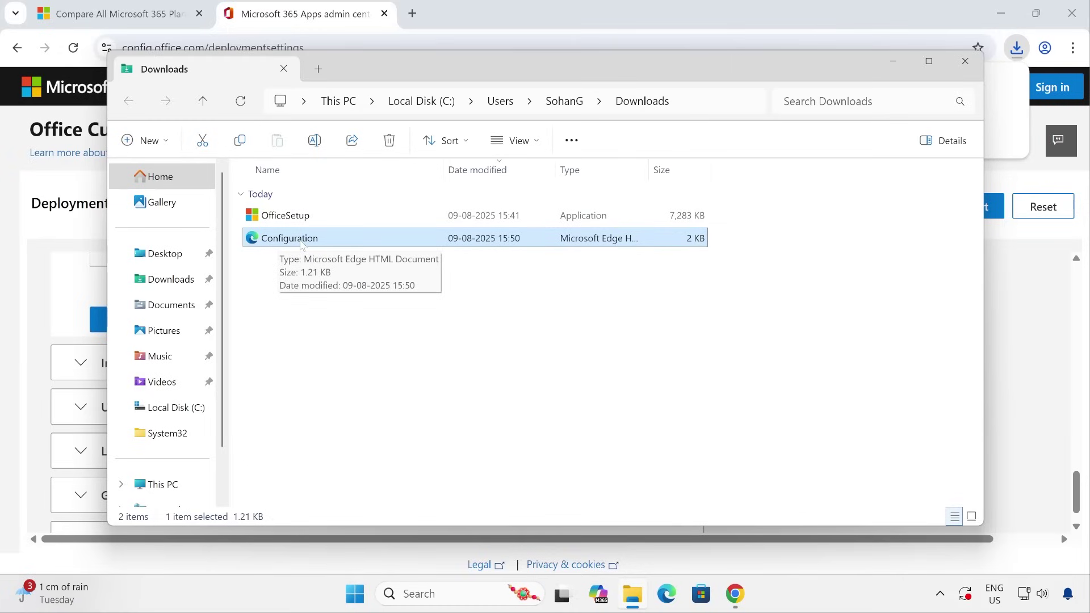
left_click(464, 30)
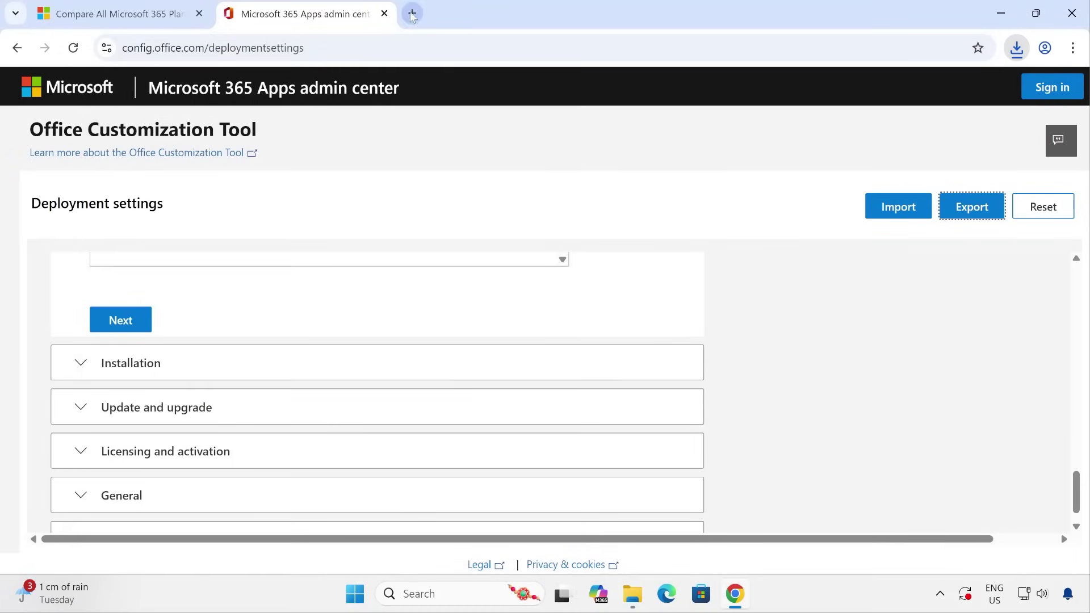
Step: Search 'office deployment tool' in a new tab and download it from the Microsoft Download Center
left_click(413, 13)
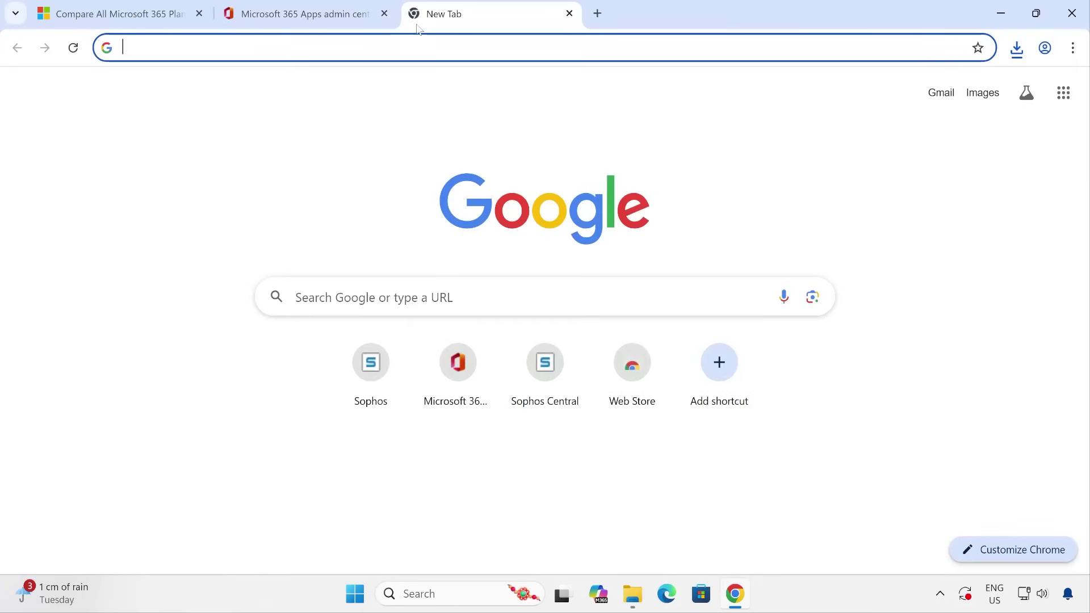
type("office deo")
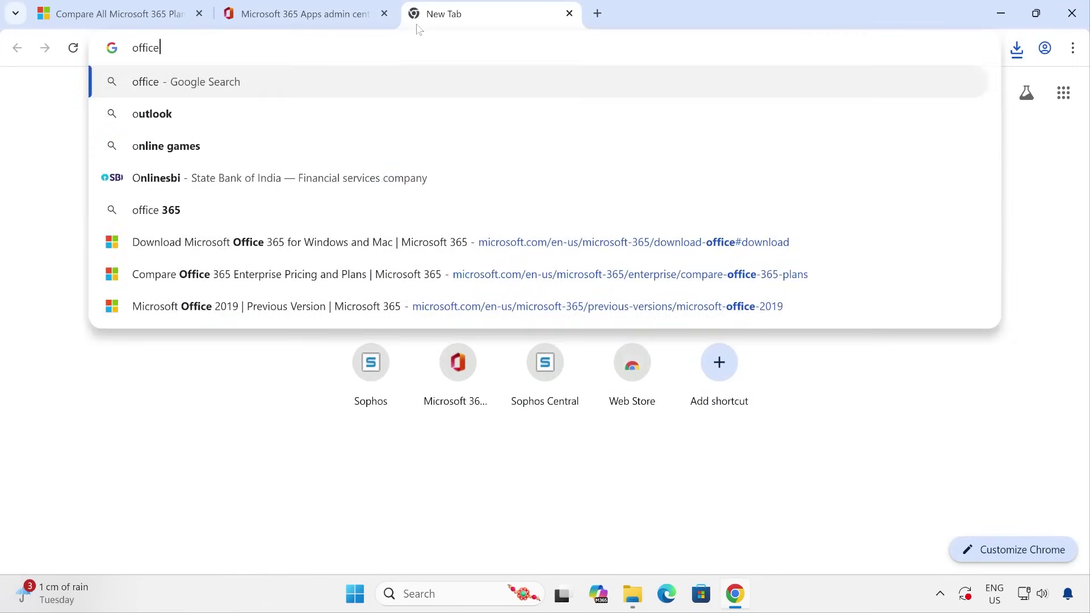
key("Down")
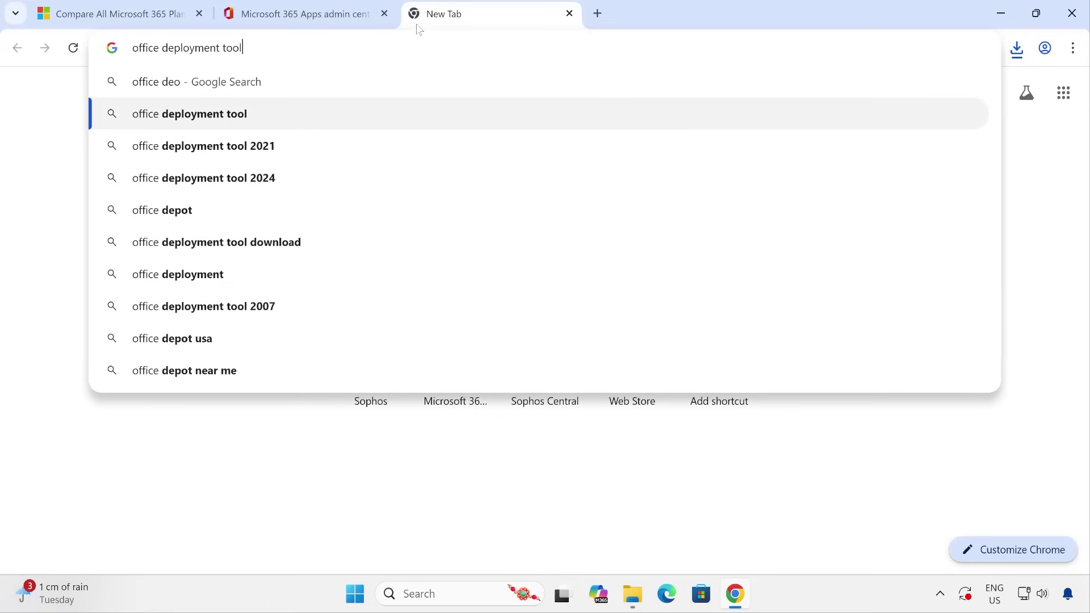
key("Return")
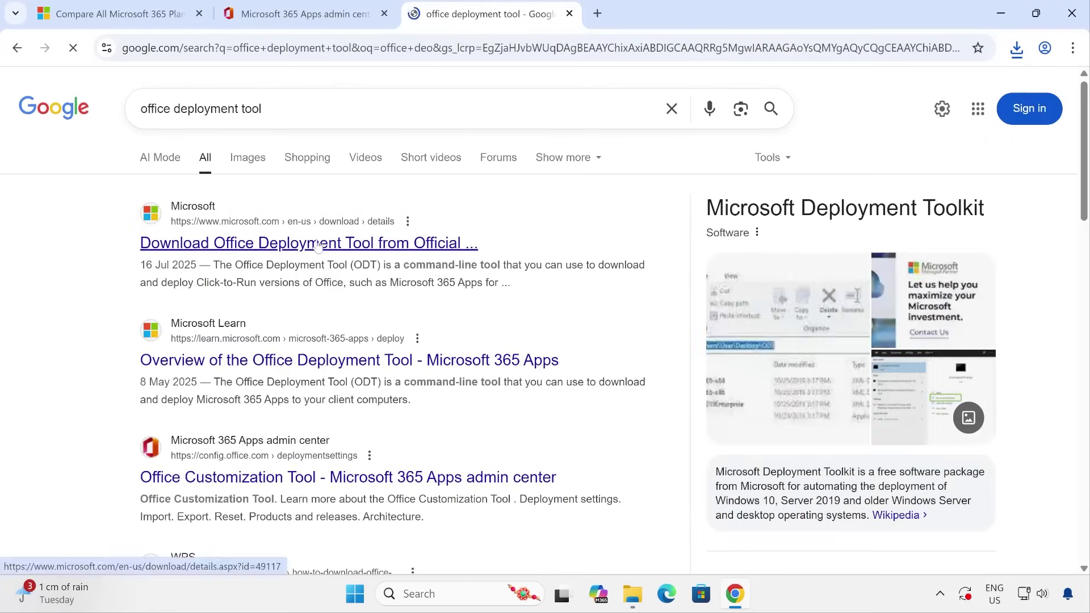
left_click(318, 244)
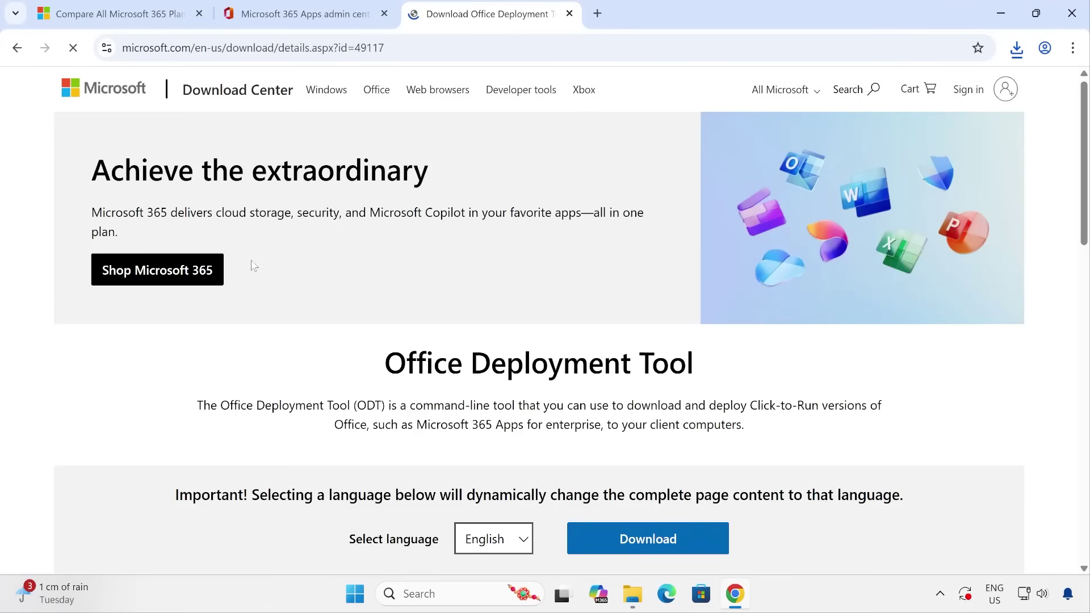
scroll(479, 278, "down", 3)
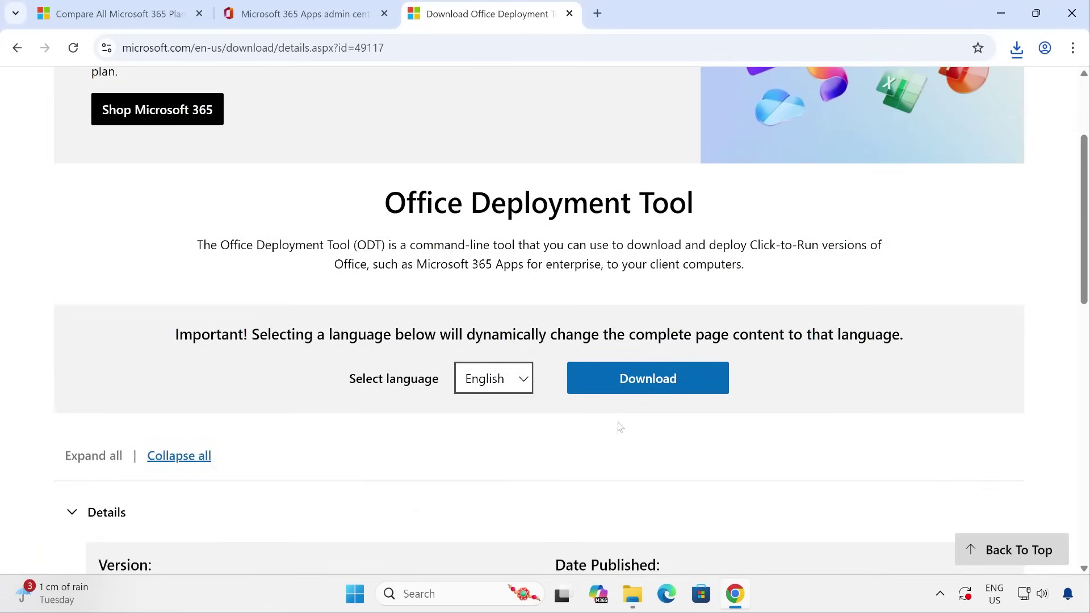
left_click(622, 388)
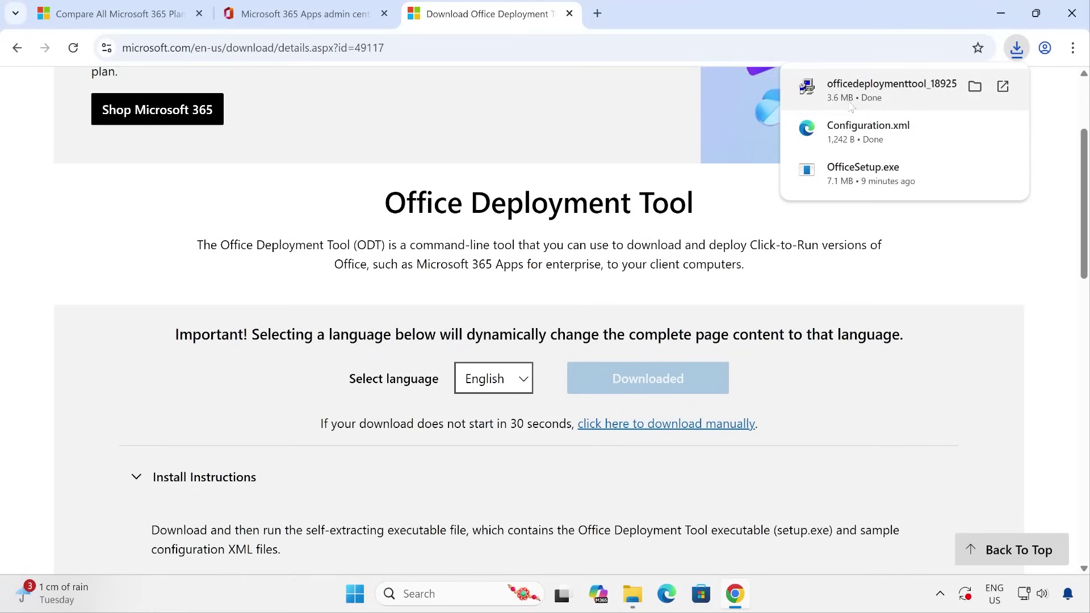
Step: Run the downloaded Office Deployment Tool as administrator and accept its license terms
left_click(633, 594)
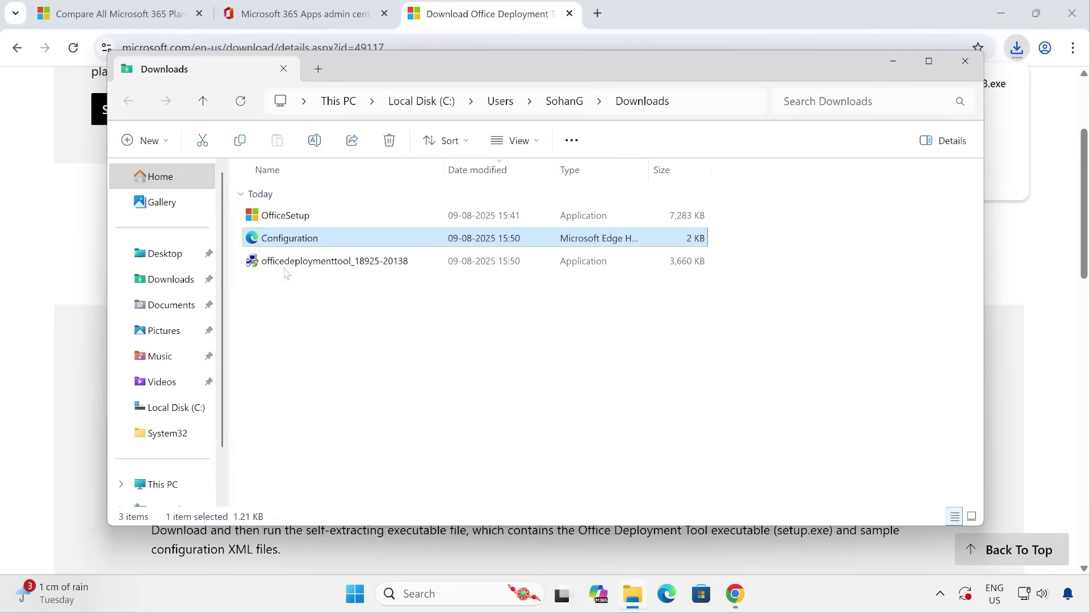
left_click(310, 267)
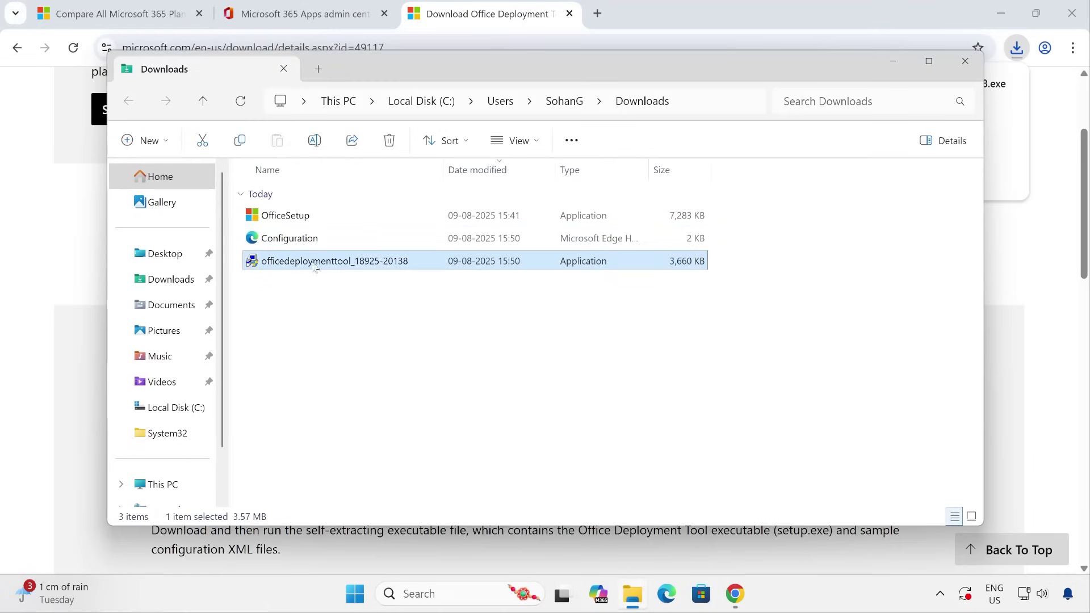
right_click(316, 268)
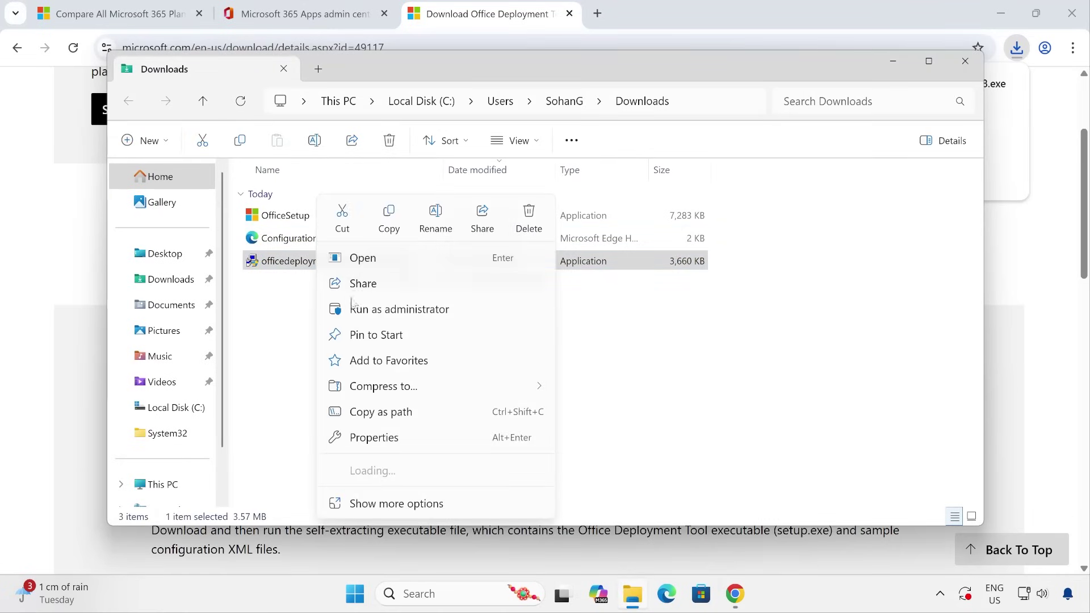
left_click(383, 311)
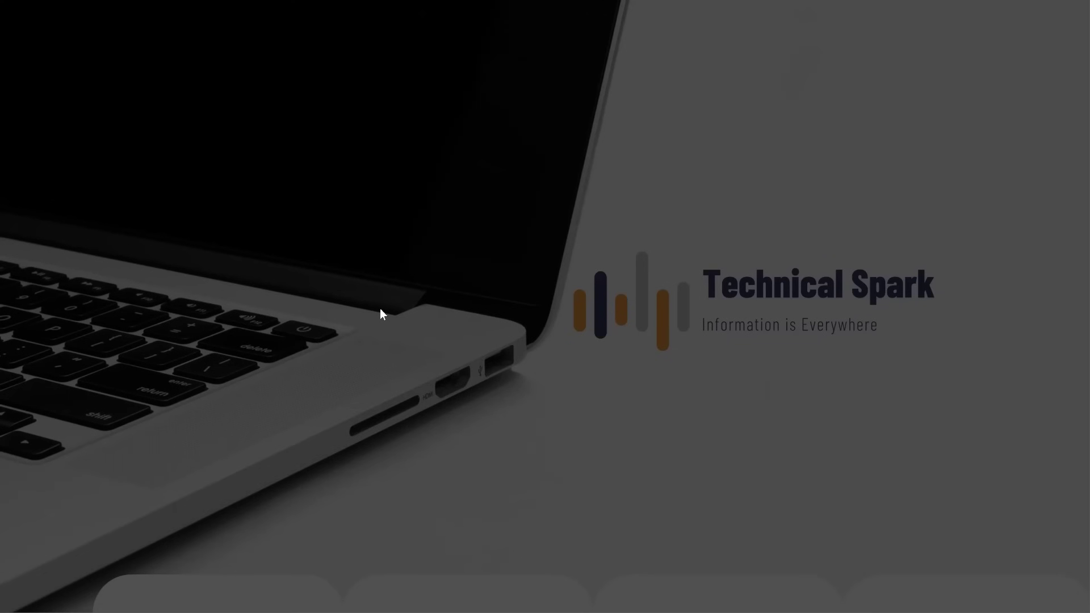
left_click(463, 429)
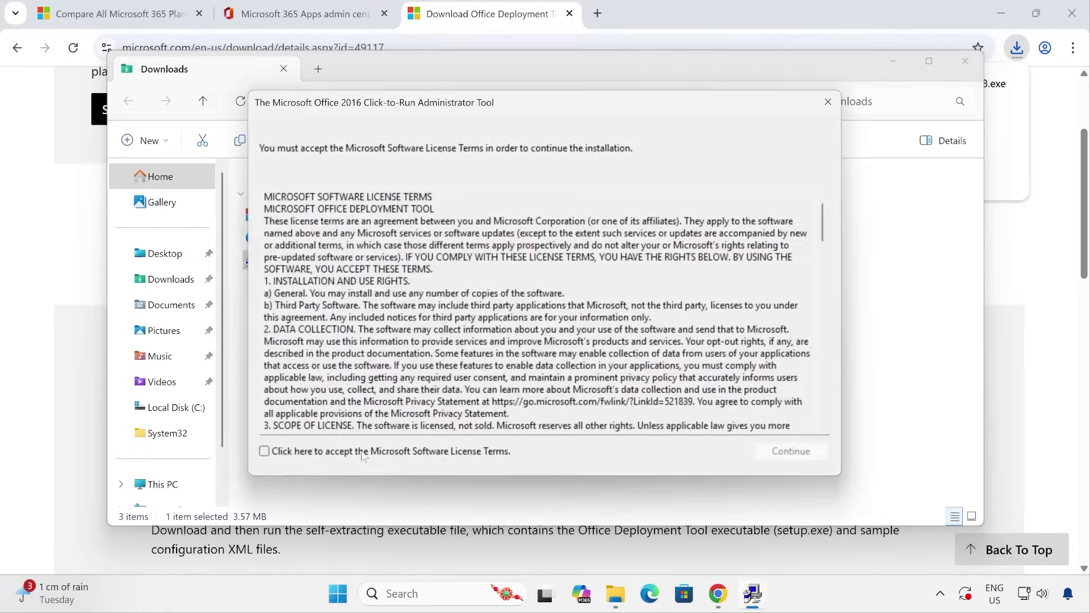
left_click(363, 452)
left_click(768, 452)
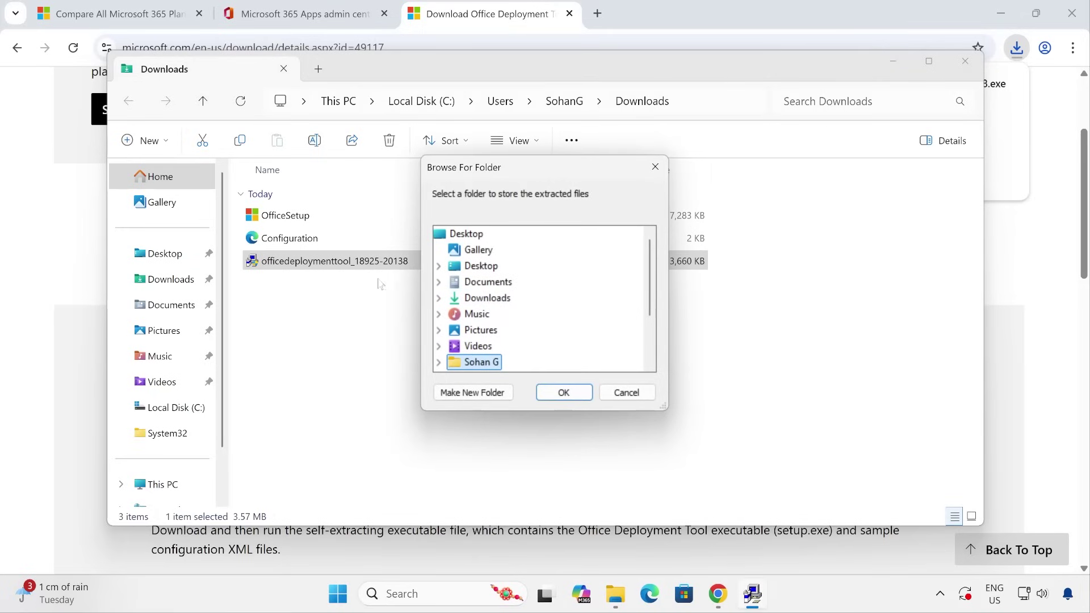
Step: Extract the tool's files into Downloads and check the new setup and configuration files
left_click(502, 300)
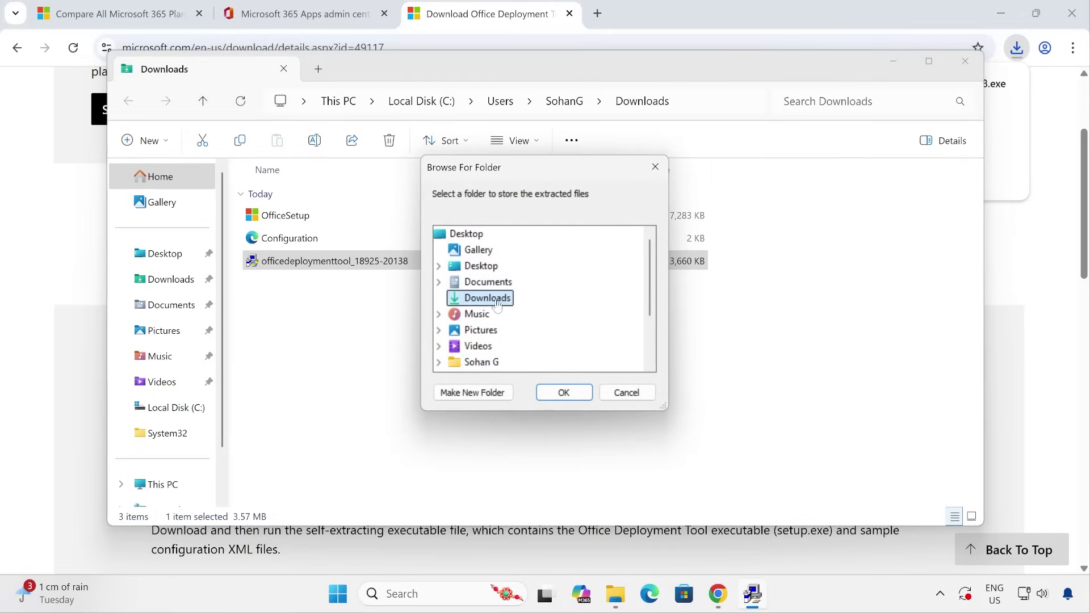
left_click(564, 392)
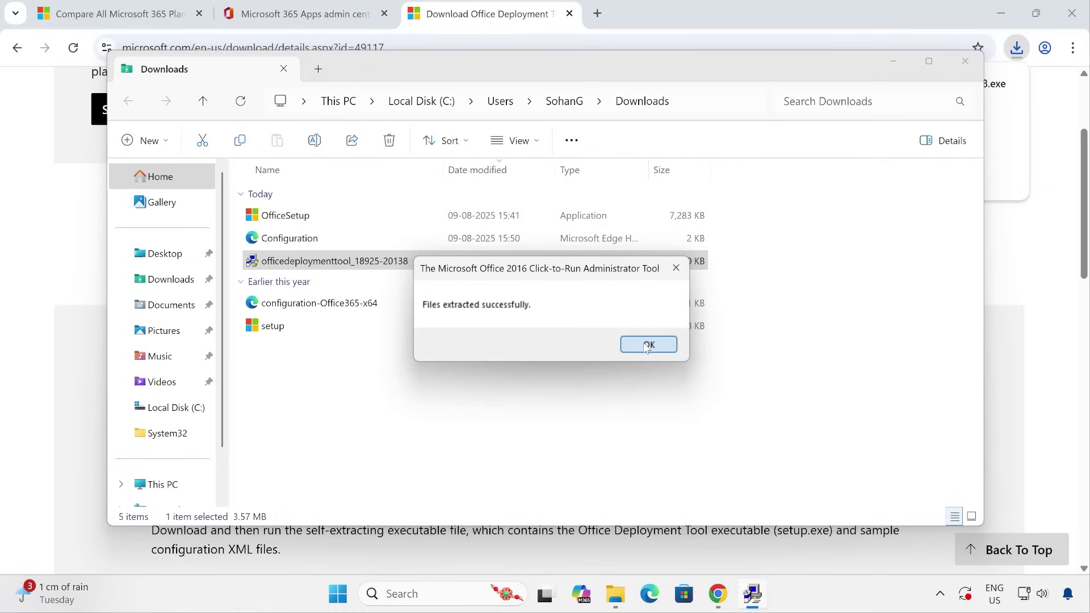
left_click(648, 344)
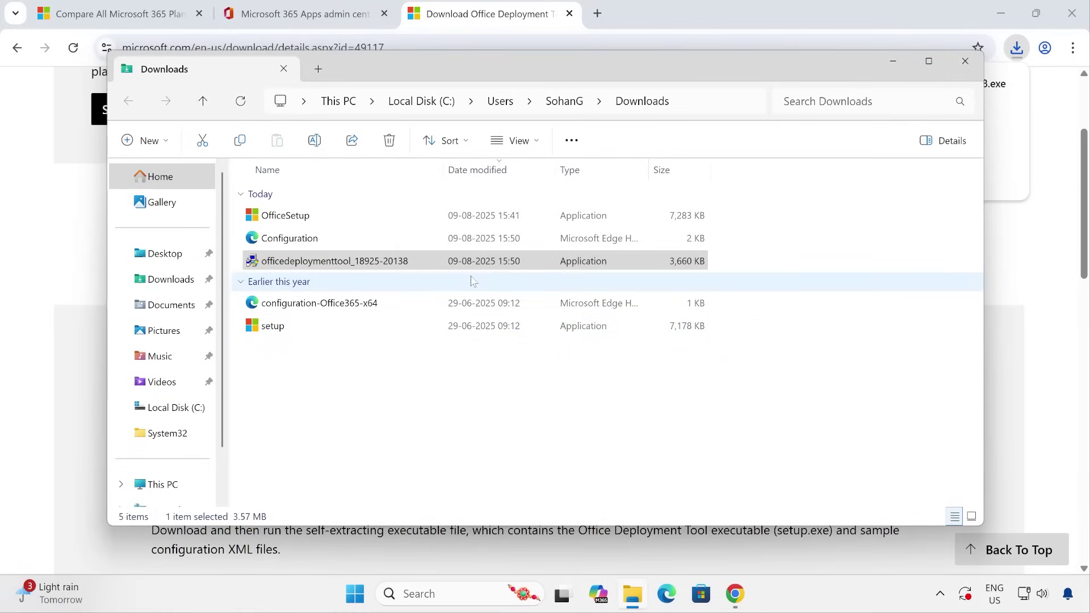
left_click(316, 306)
left_click(301, 330)
left_click(306, 304)
left_click(304, 325)
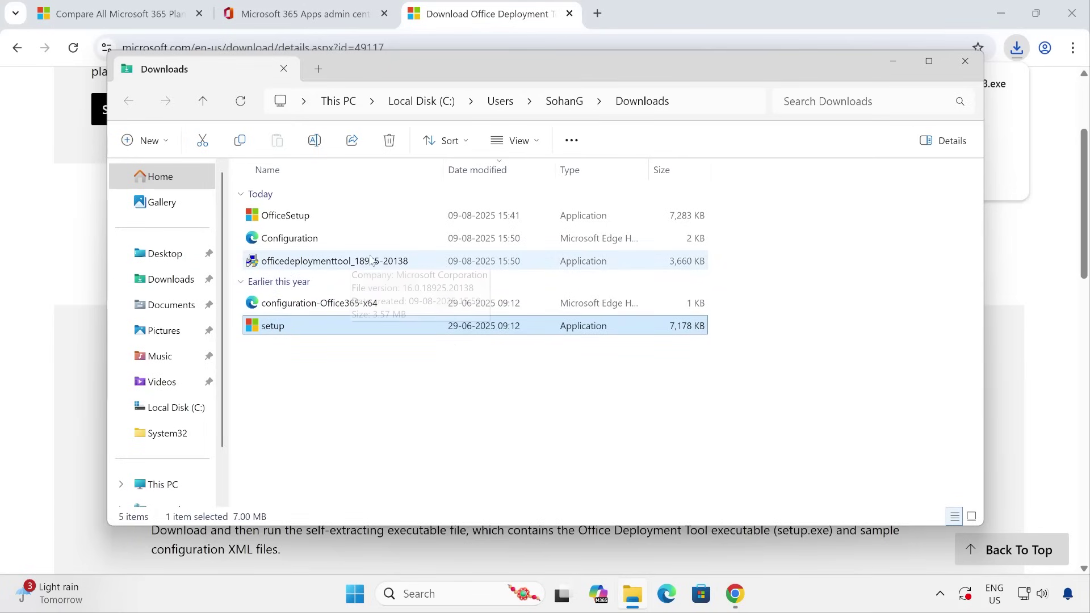
Step: Create a new folder named 'Office Installer' in Downloads
left_click(359, 433)
right_click(359, 433)
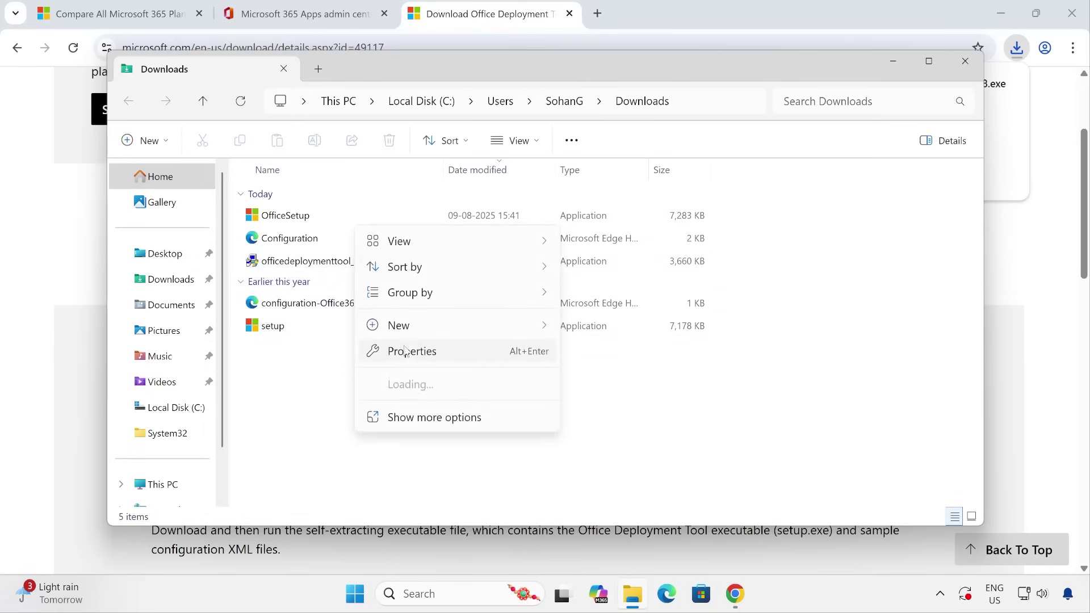
mouse_move(520, 327)
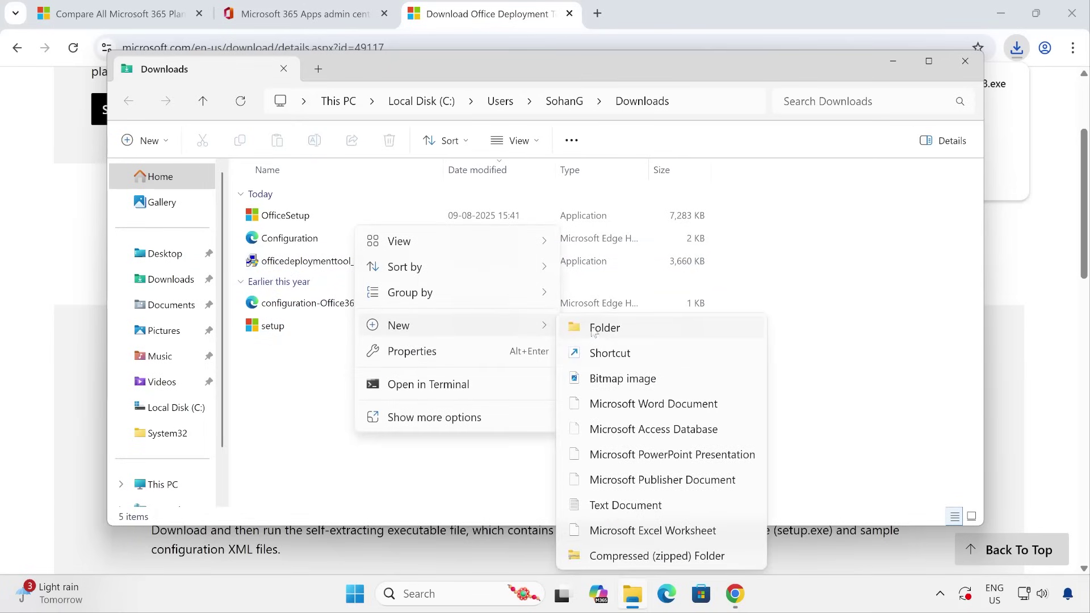
left_click(594, 329)
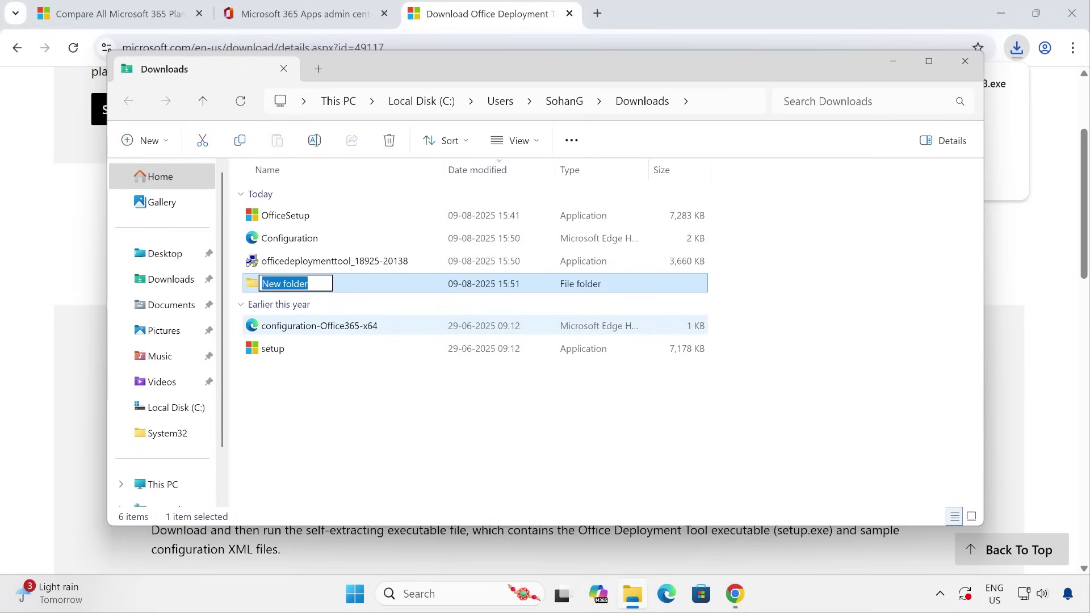
type("Office Installa")
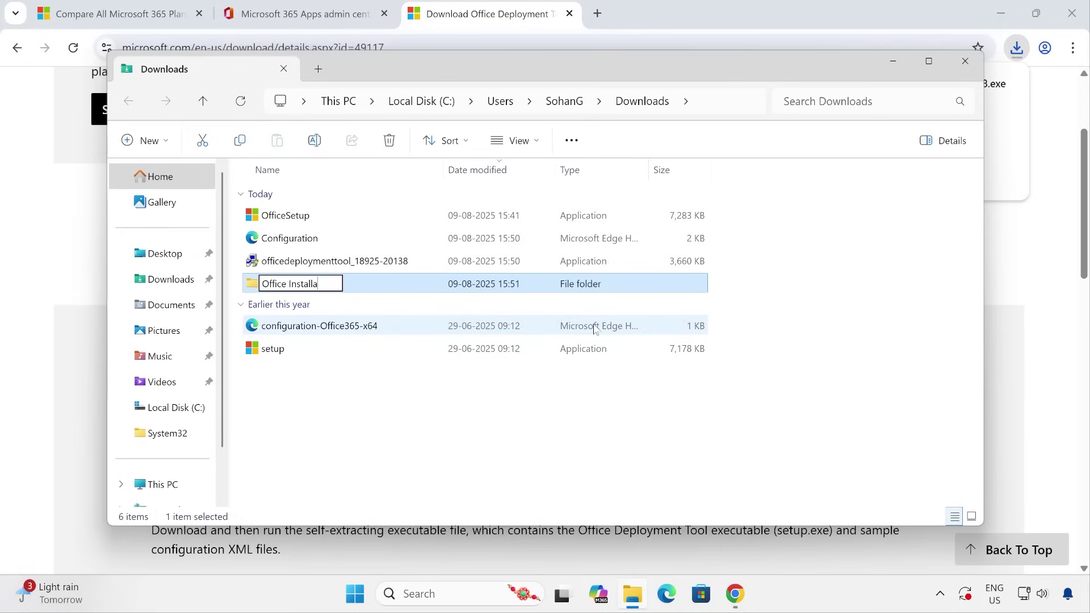
key("BackSpace")
type("er")
key("Return")
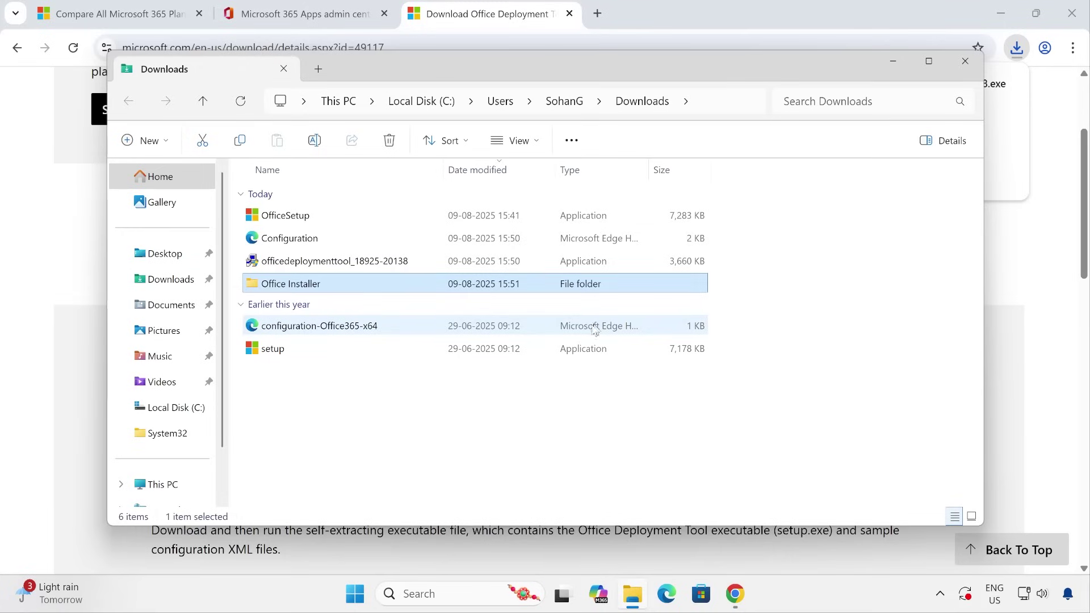
Step: Copy the setup and Configuration files into the Office Installer folder
left_click(317, 350)
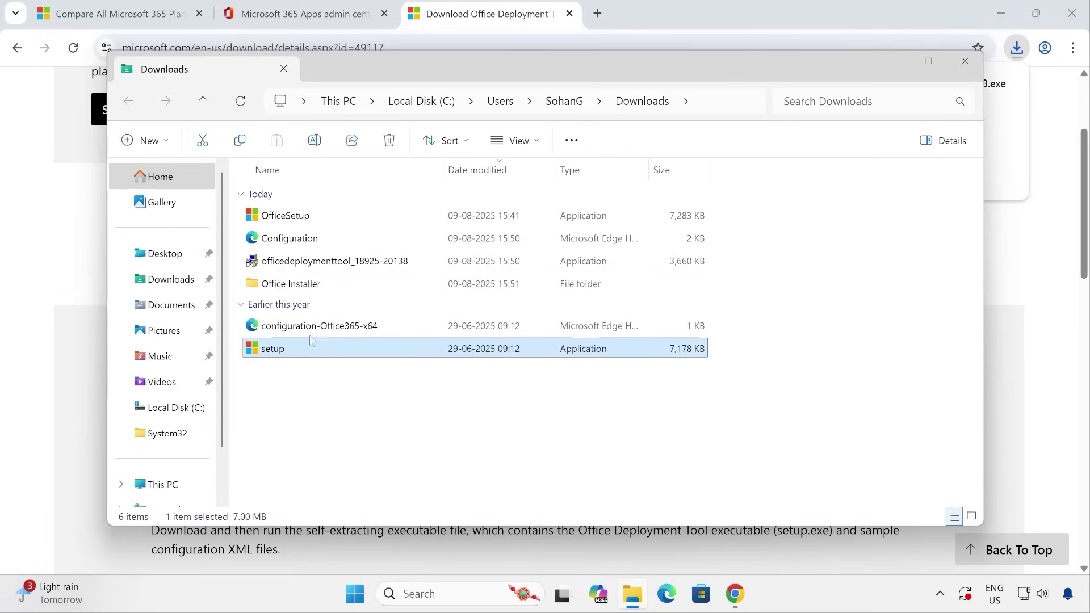
left_click(316, 239, "ctrl")
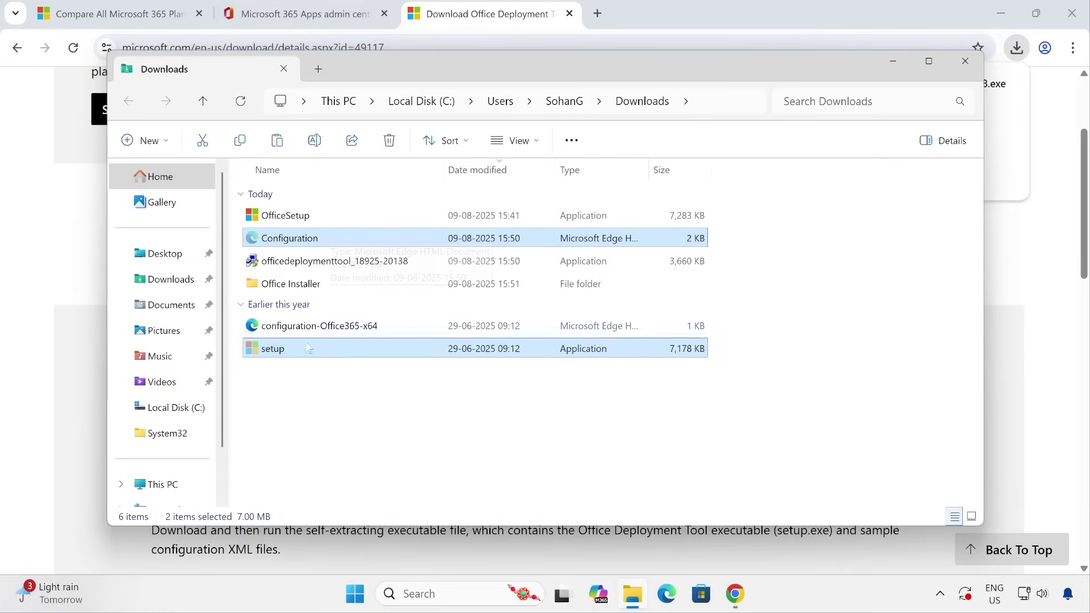
double_click(291, 284)
right_click(314, 337)
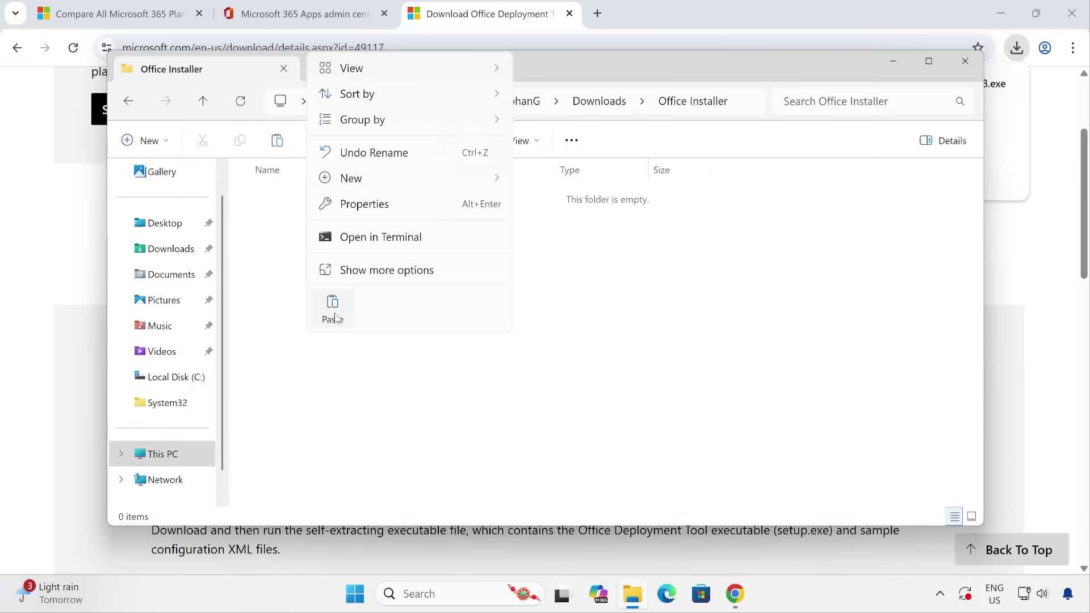
left_click(334, 315)
left_click(339, 324)
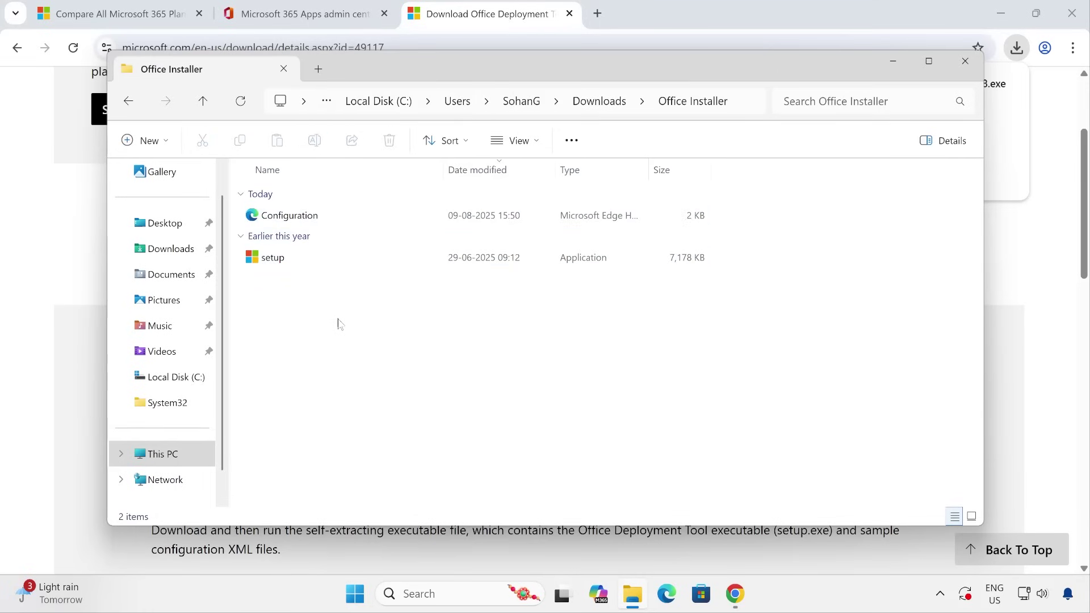
Step: Launch Command Prompt as administrator from a 'cmd' Start search
key("super")
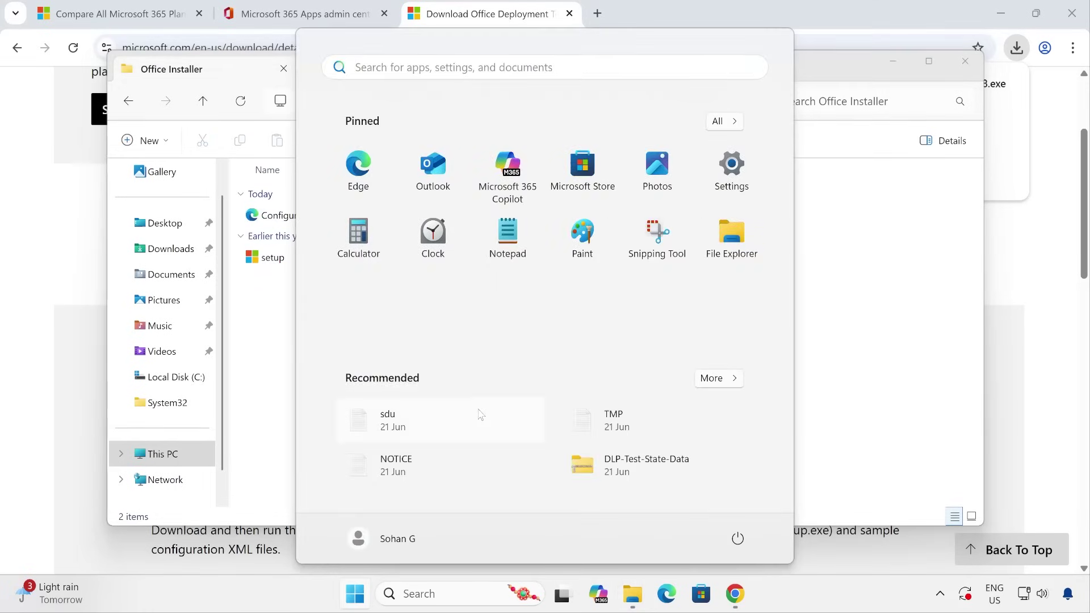
type("cmd")
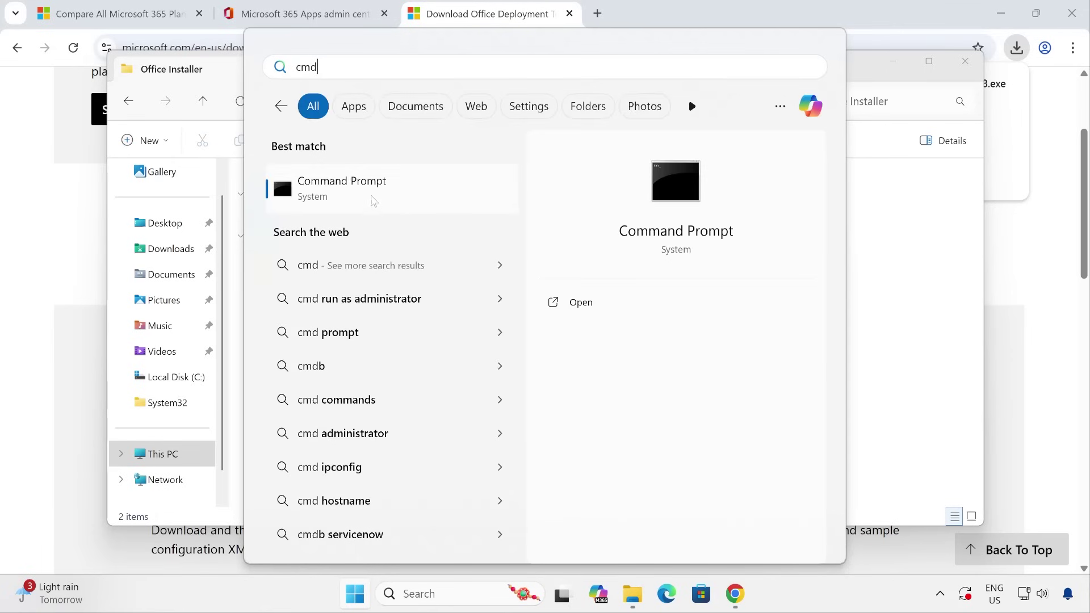
right_click(370, 195)
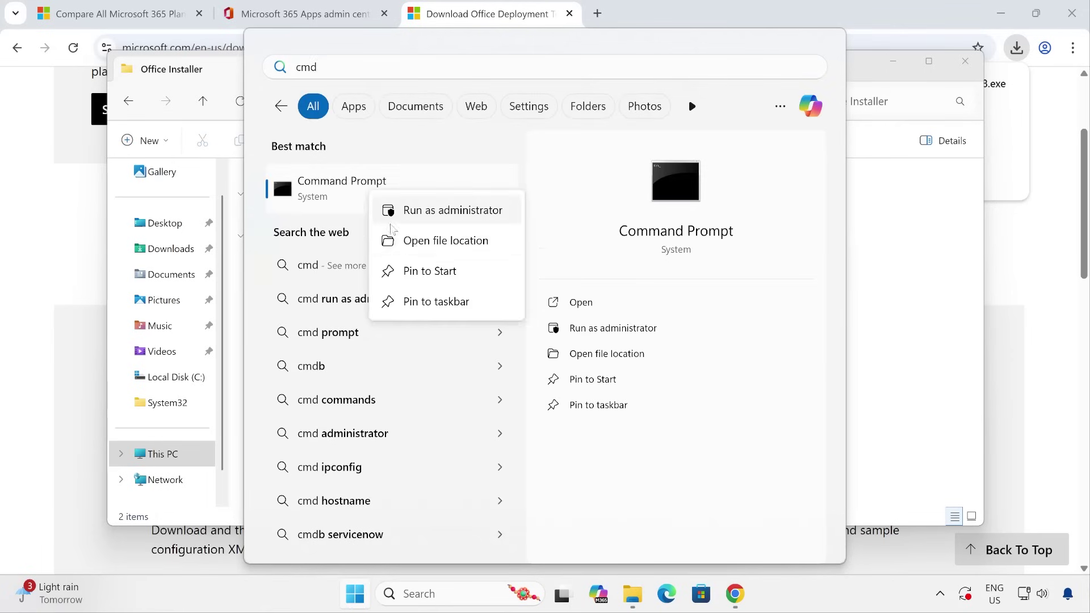
left_click(472, 211)
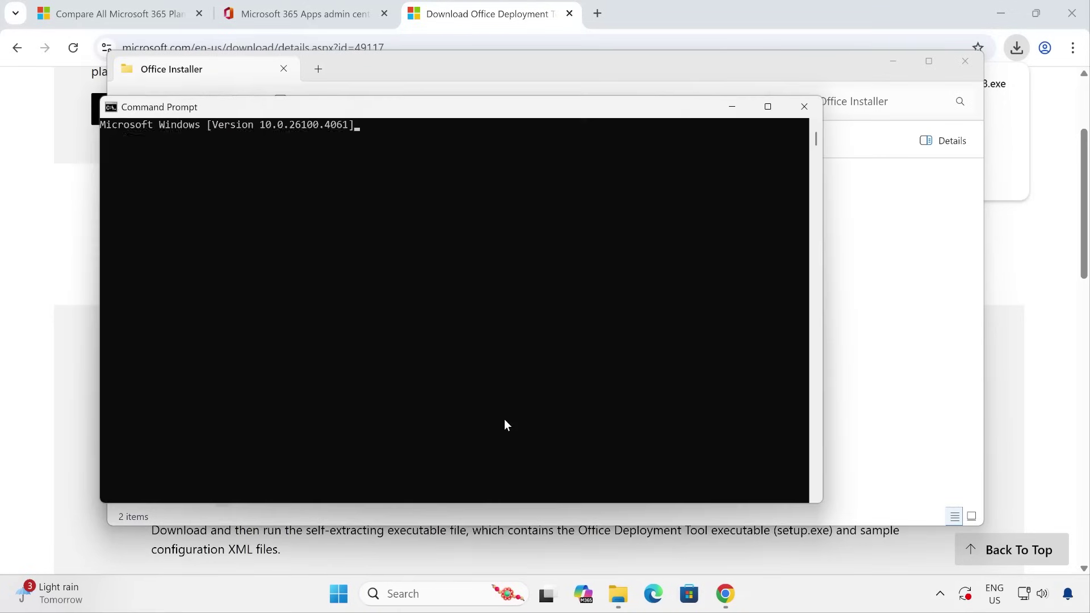
left_click_drag(329, 113, 491, 251)
Step: Change the console's directory to the Office Installer folder path copied from File Explorer
left_click(462, 357)
type("cd")
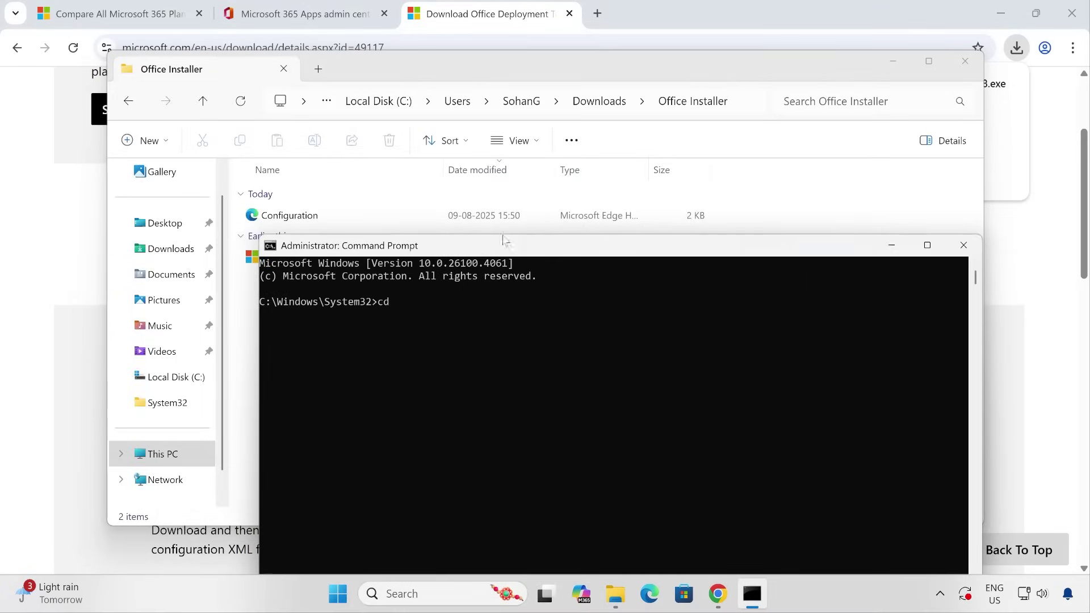
left_click(738, 106)
key("alt+d")
key("super+c")
right_click(458, 305)
key("Return")
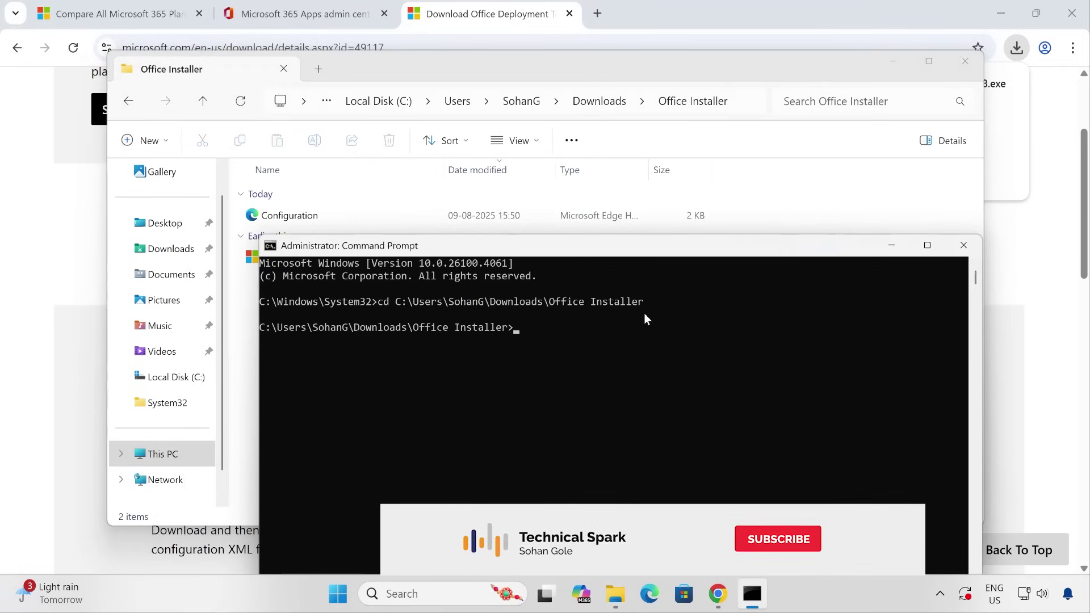
left_click_drag(566, 254, 730, 170)
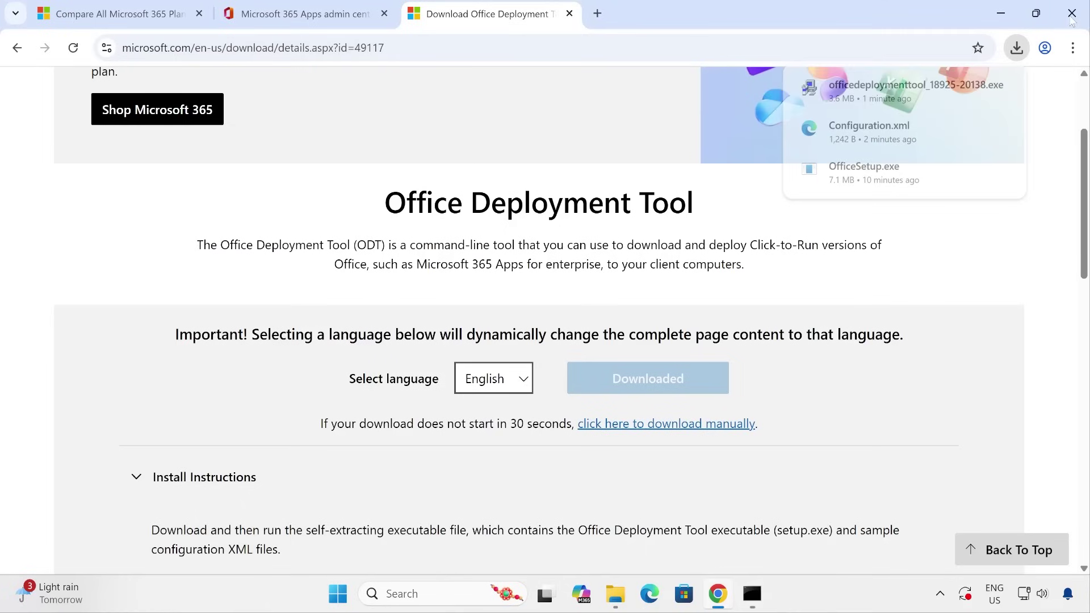
Step: Close the browser and enter the command setup.exe /configure Configuration.xml, fixing the typo
left_click(1072, 13)
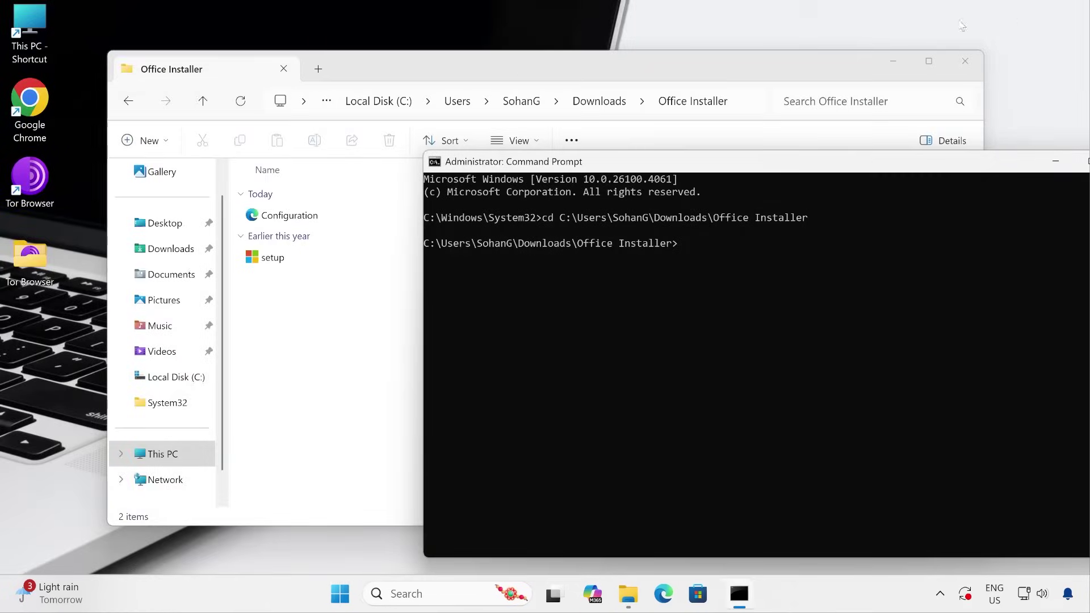
type("setup.exe")
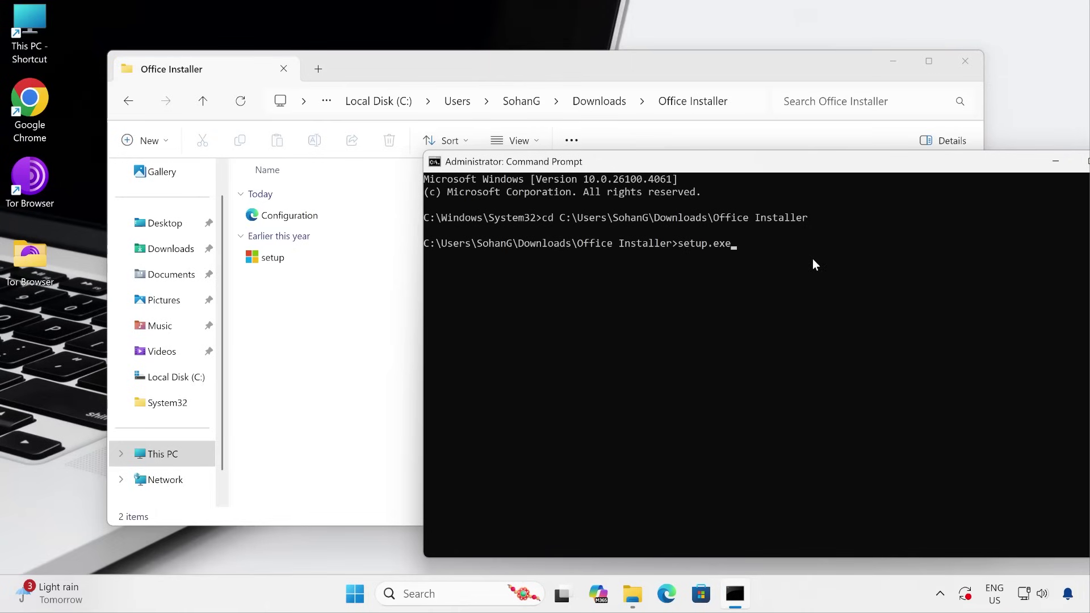
type(" /Configuration.xml")
key("ctrl+Left")
type("configure")
key("Delete")
key("ctrl+Left")
type("/")
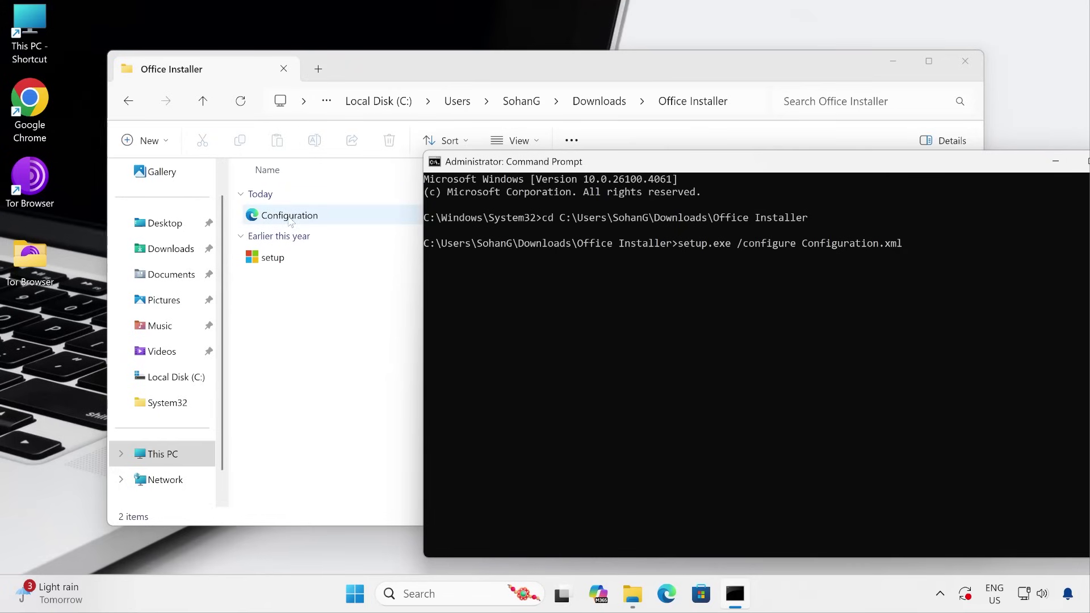
Step: Leave select mode and run the setup command to start the Office installation
left_click_drag(574, 161, 418, 130)
left_click(753, 288)
key("Return")
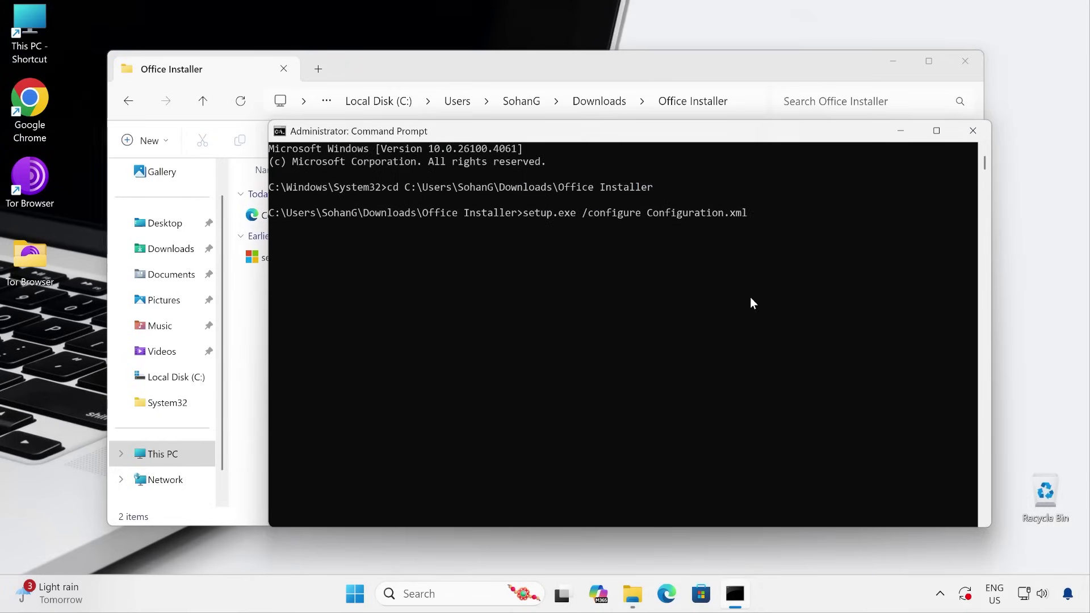
key("Return")
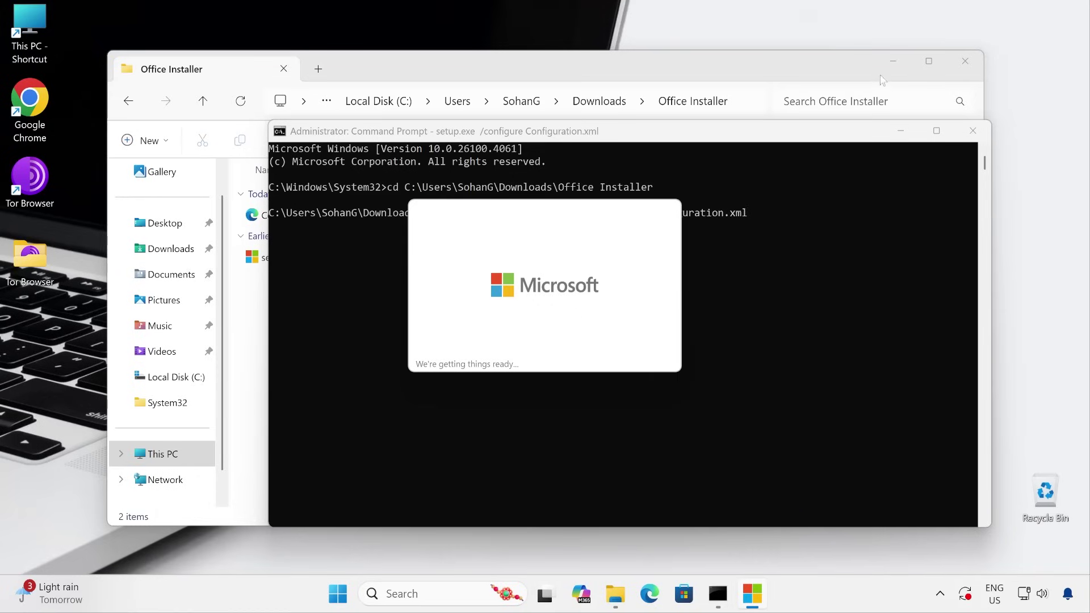
Step: Close File Explorer, let the Office install finish, then close the installer and Command Prompt
left_click(839, 68)
left_click(966, 61)
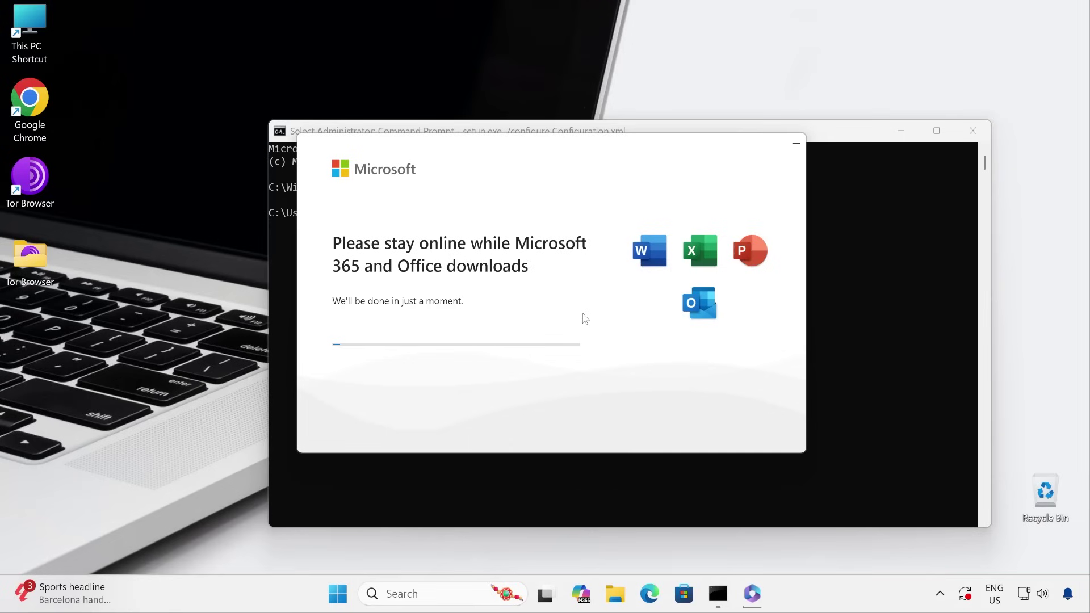
left_click_drag(578, 152, 557, 277)
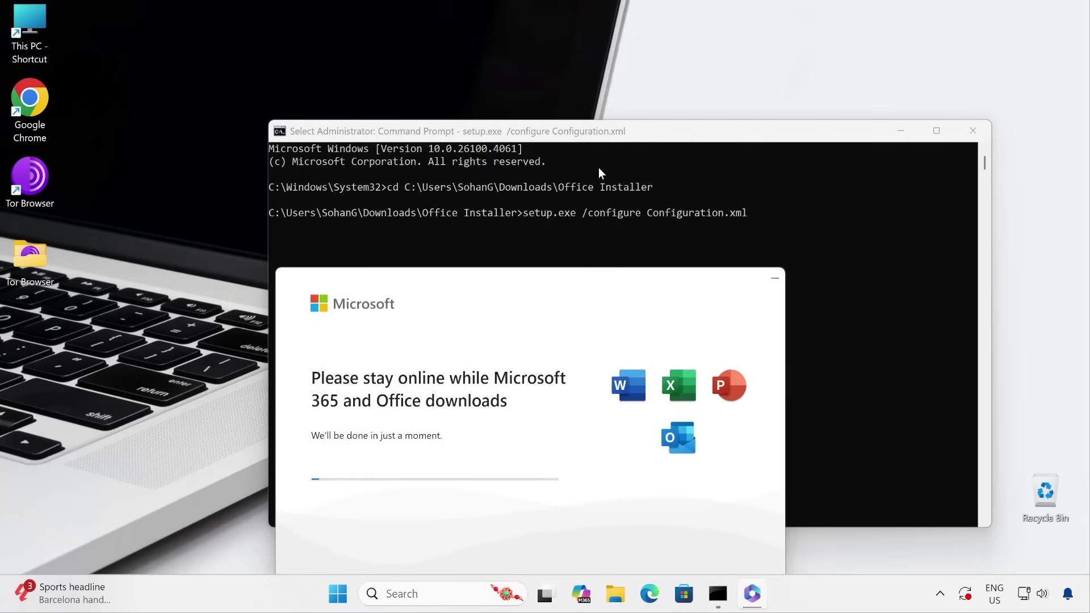
left_click_drag(391, 284, 433, 185)
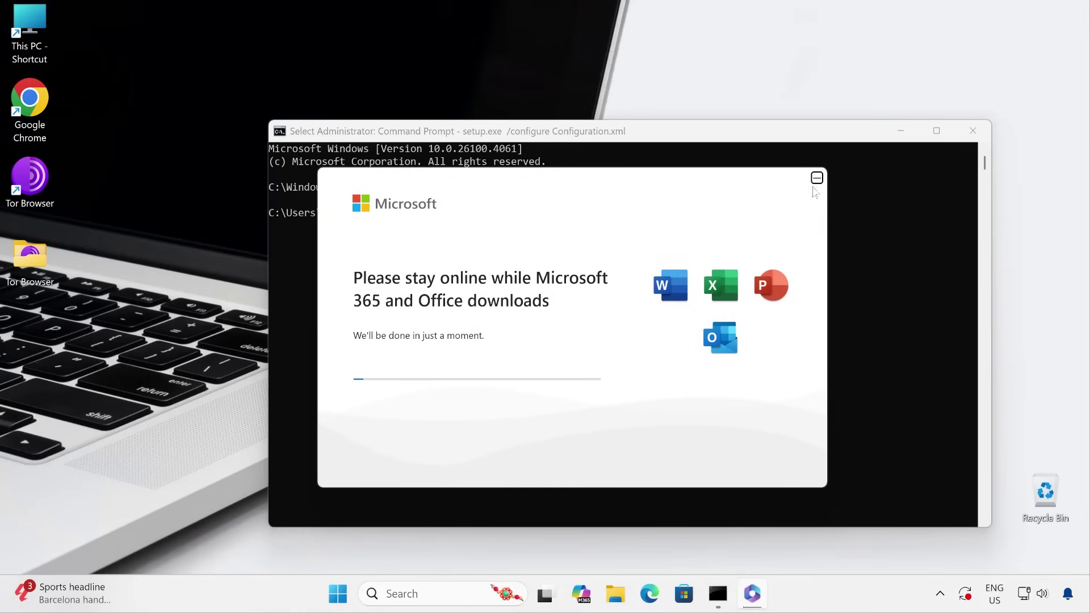
left_click_drag(638, 177, 414, 168)
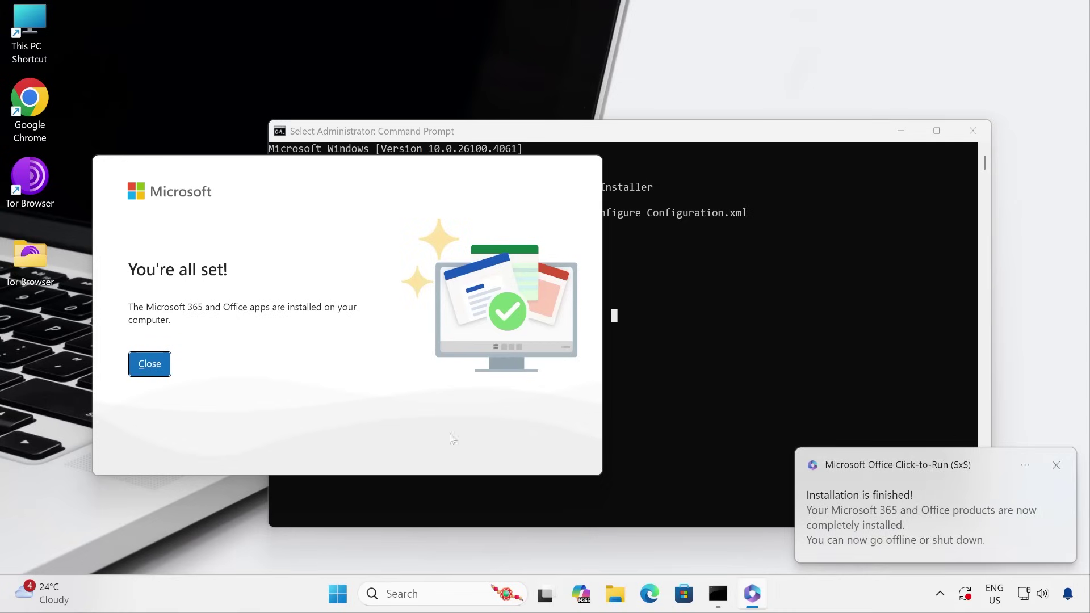
left_click(1057, 466)
left_click(150, 366)
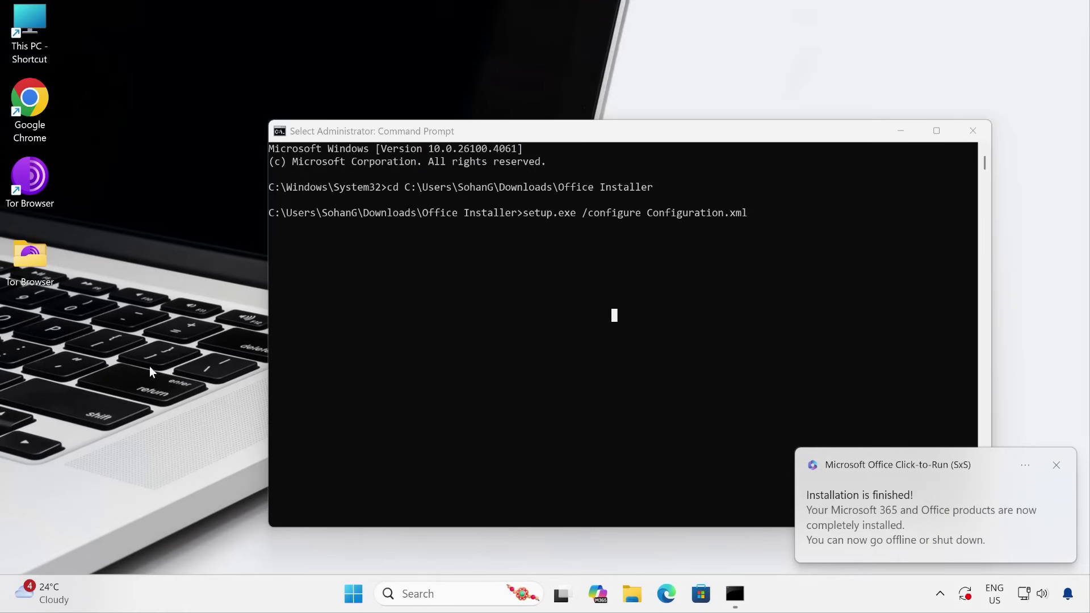
left_click(976, 132)
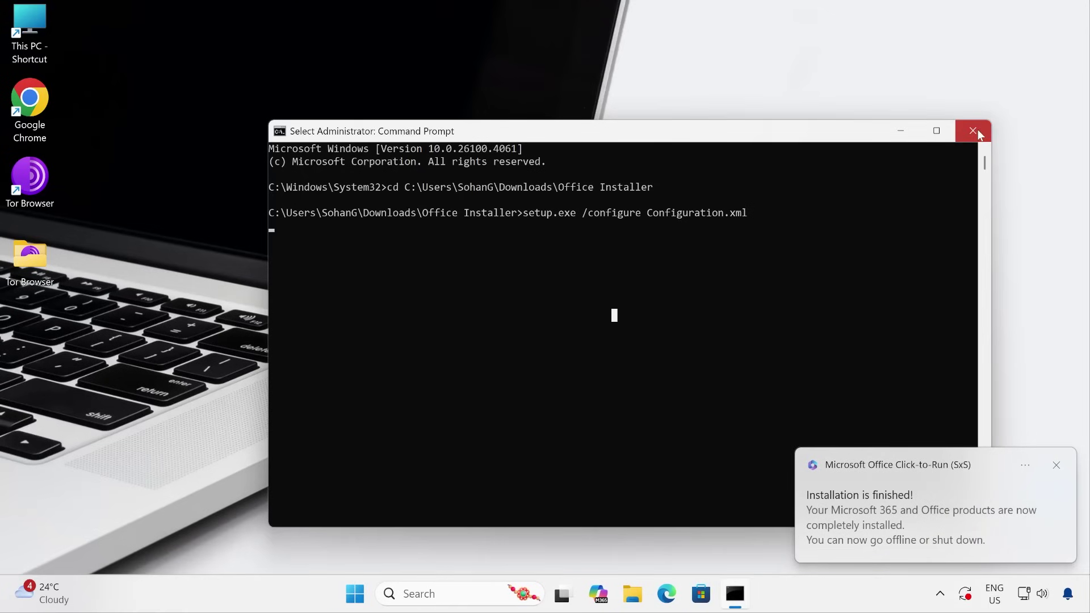
left_click(974, 131)
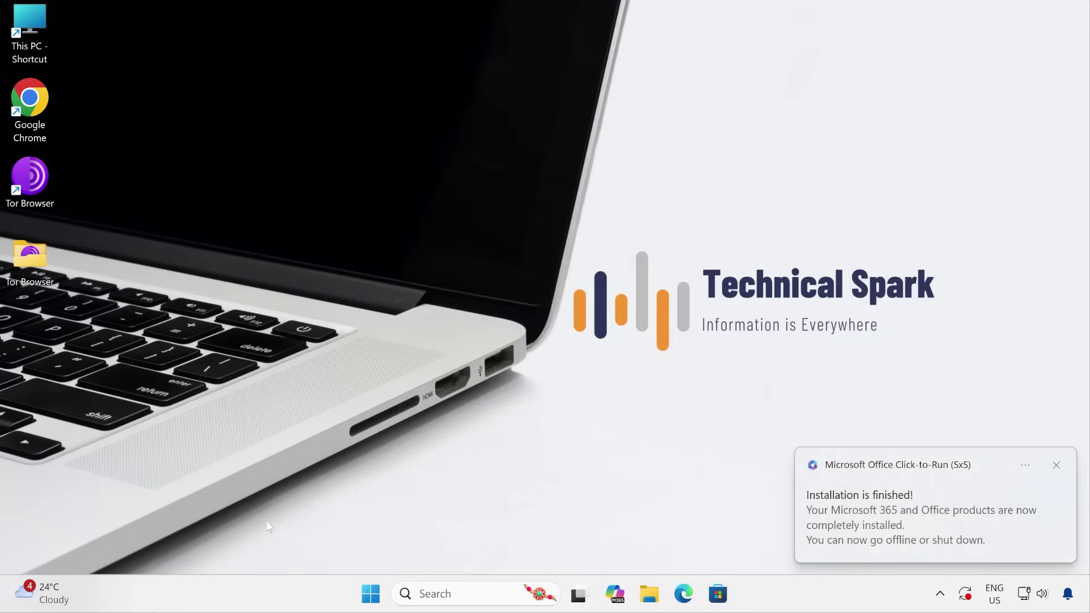
right_click(373, 593)
left_click(375, 503)
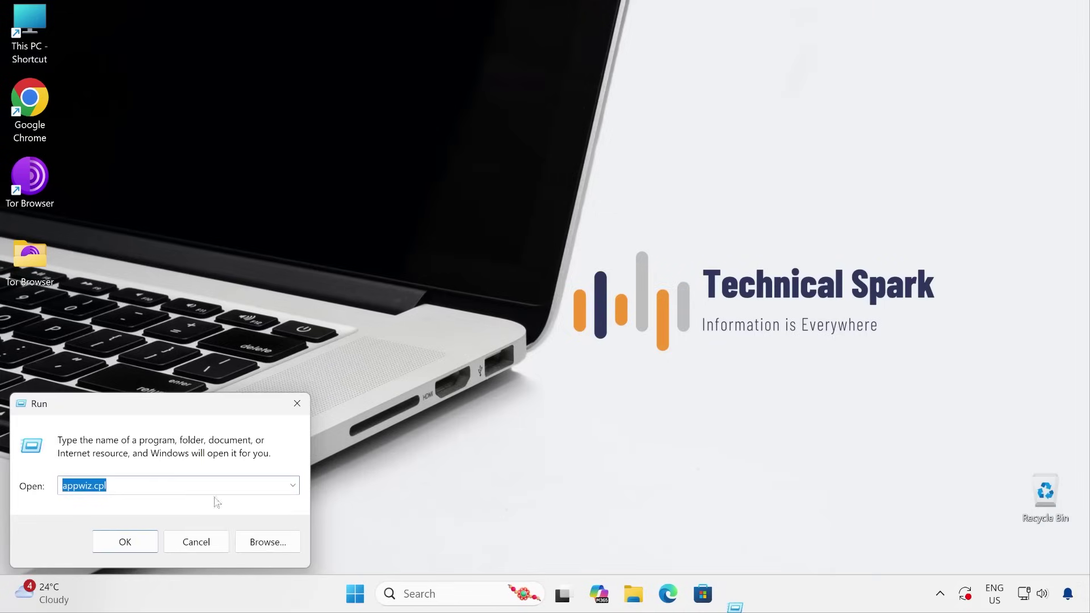
left_click(125, 545)
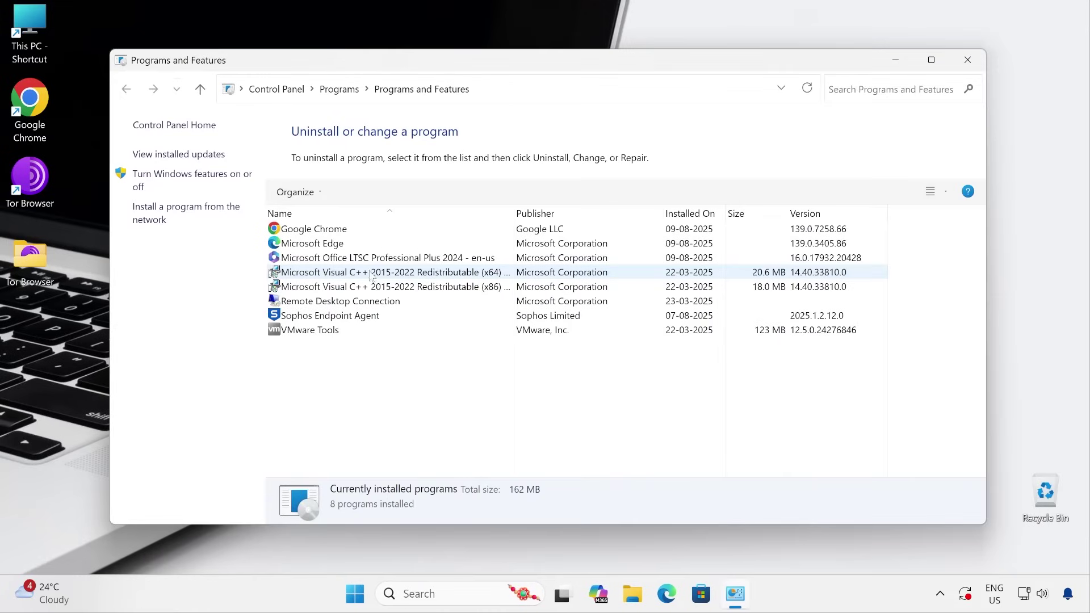
left_click(397, 259)
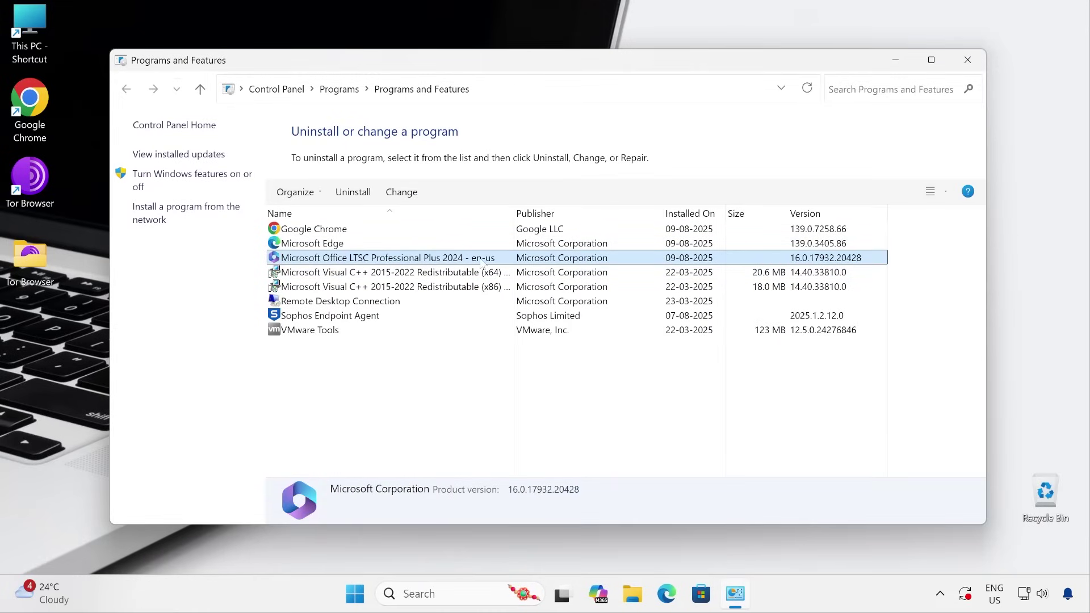
left_click(807, 90)
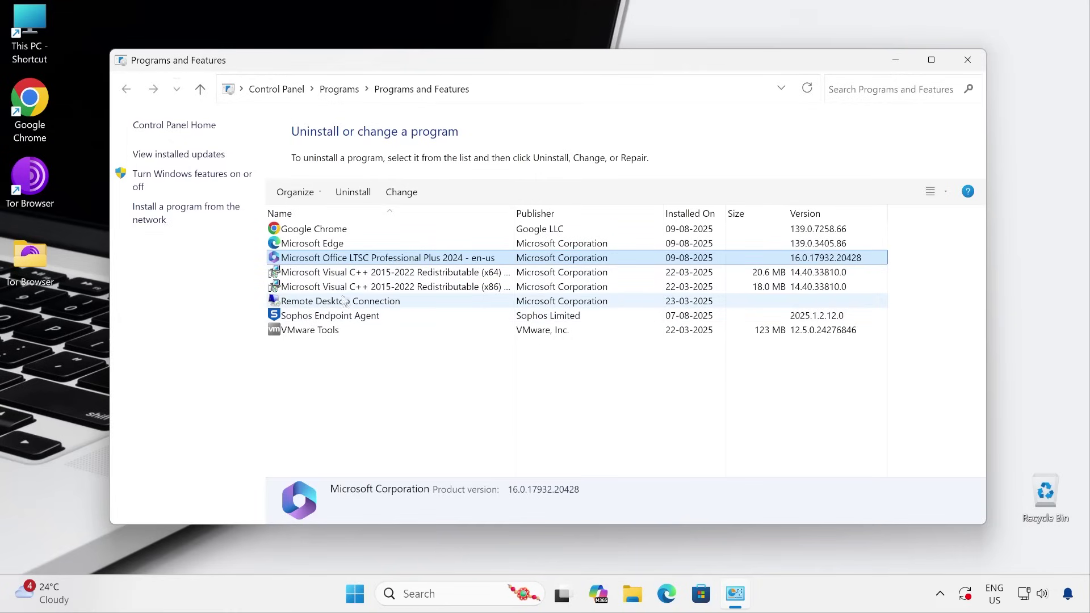
left_click(974, 57)
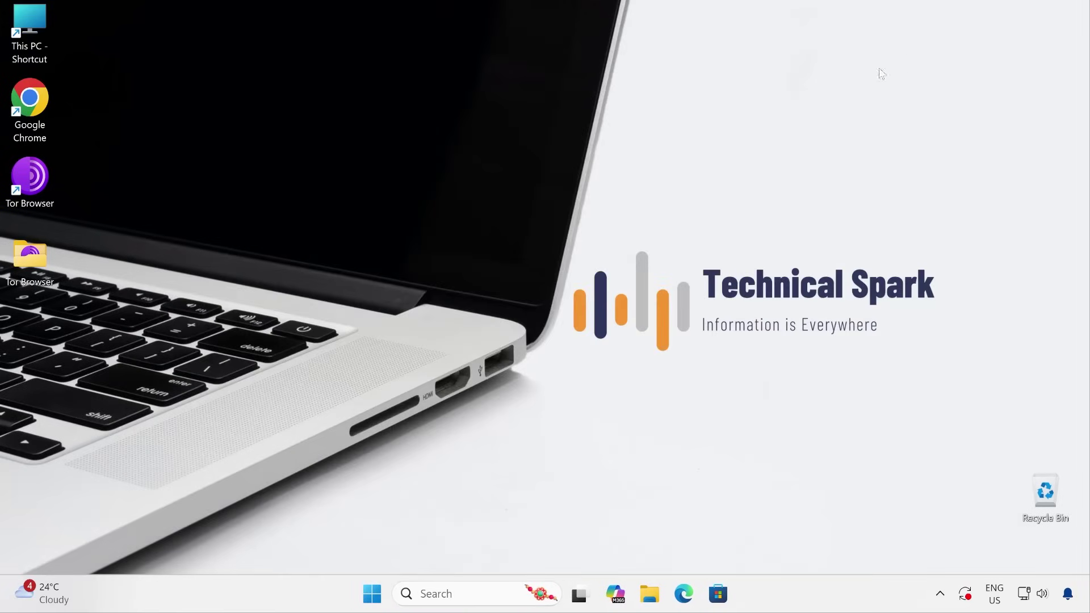
Step: Launch Excel from the Start menu's All apps list
left_click(371, 594)
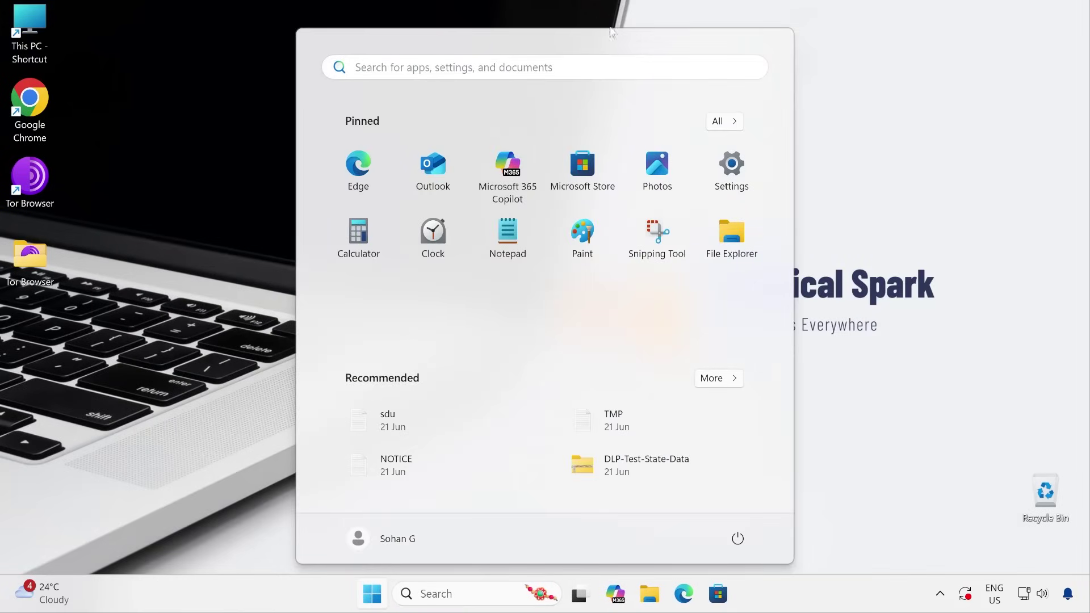
left_click(719, 122)
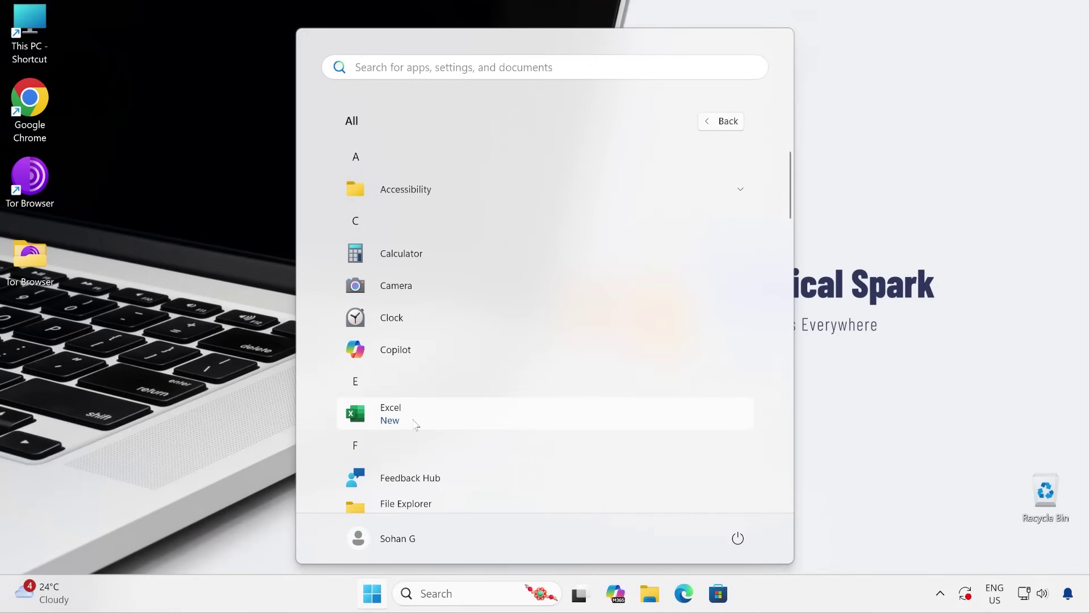
scroll(416, 426, "down", 7)
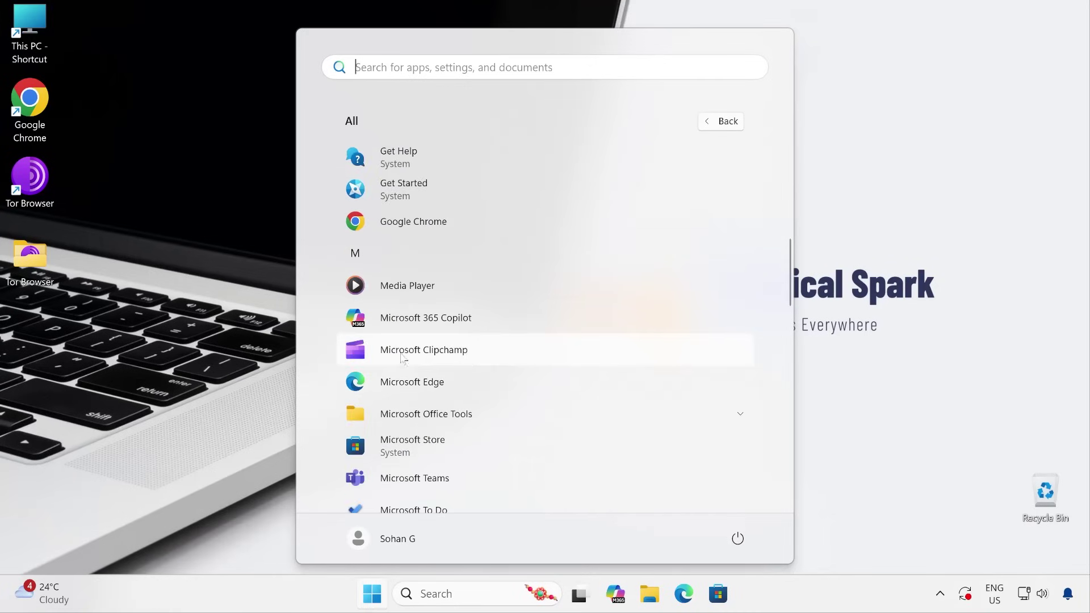
scroll(481, 349, "down", 7)
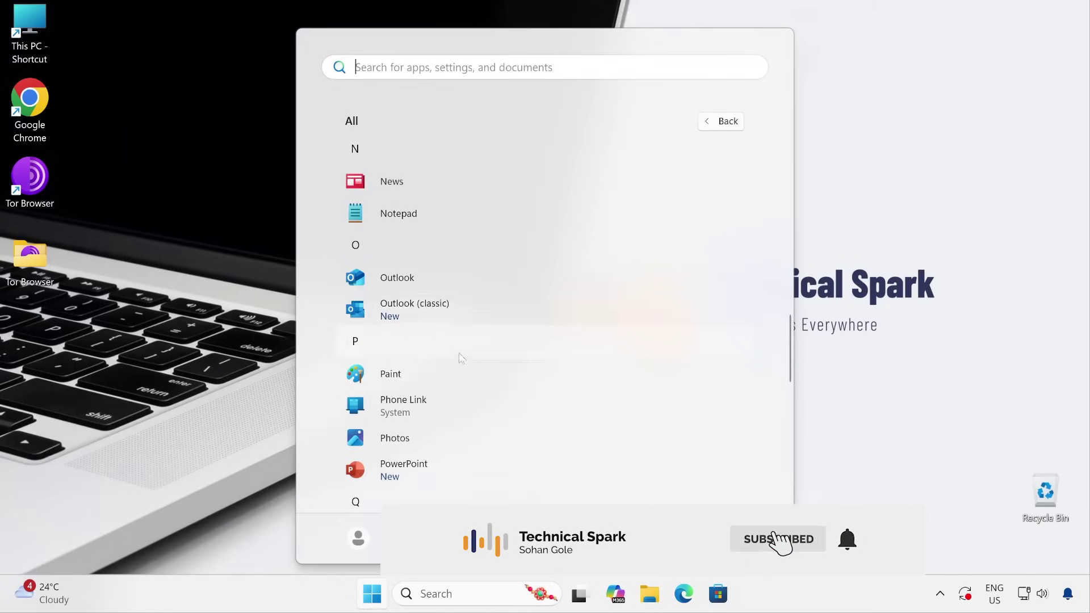
scroll(433, 375, "down", 3)
scroll(444, 373, "down", 5)
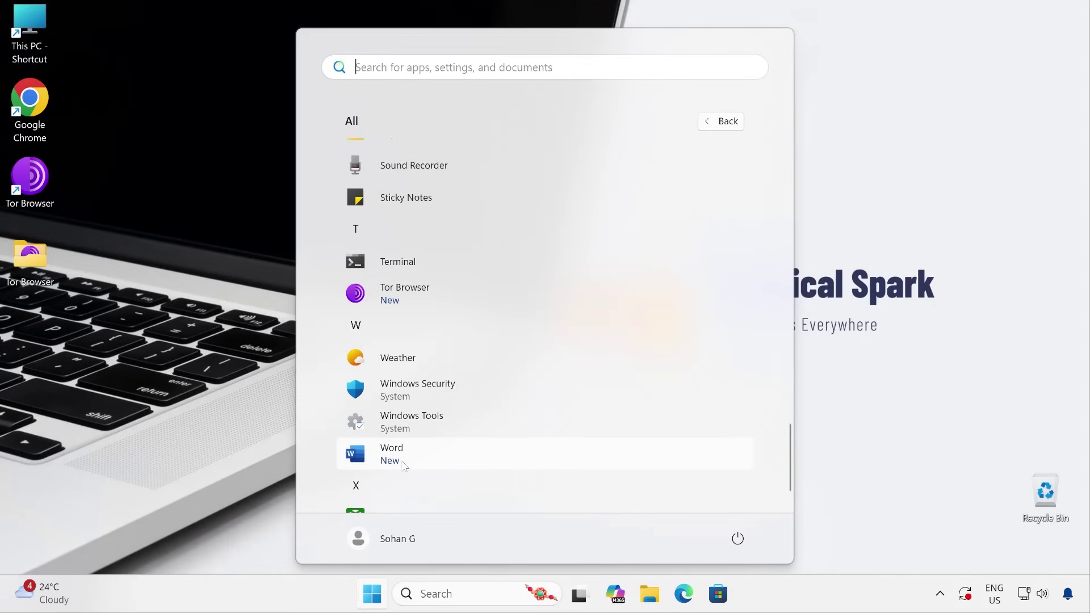
scroll(514, 312, "up", 10)
scroll(514, 318, "up", 2)
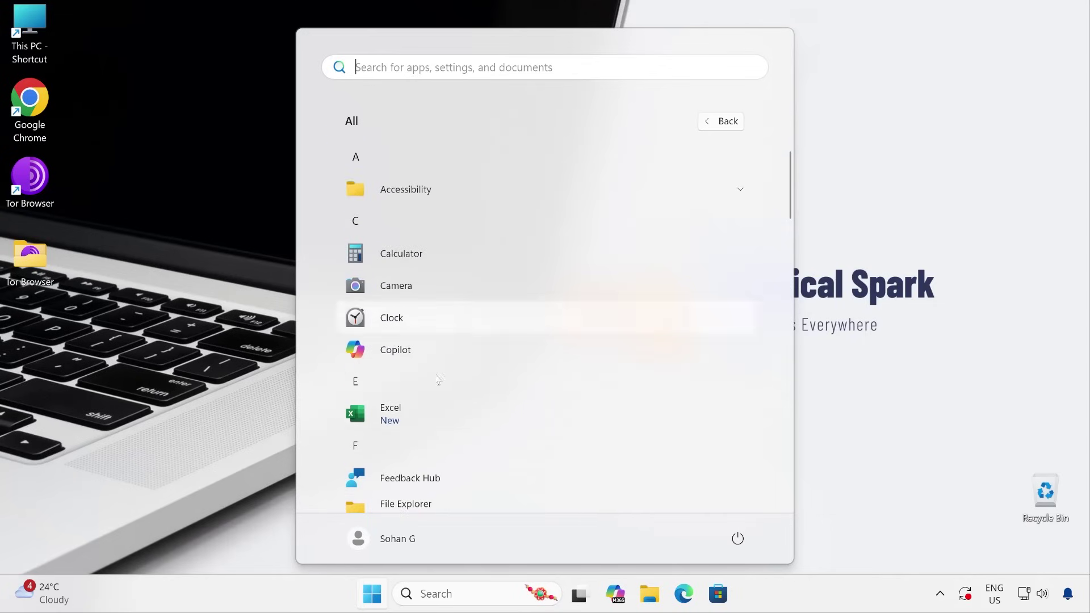
left_click(416, 421)
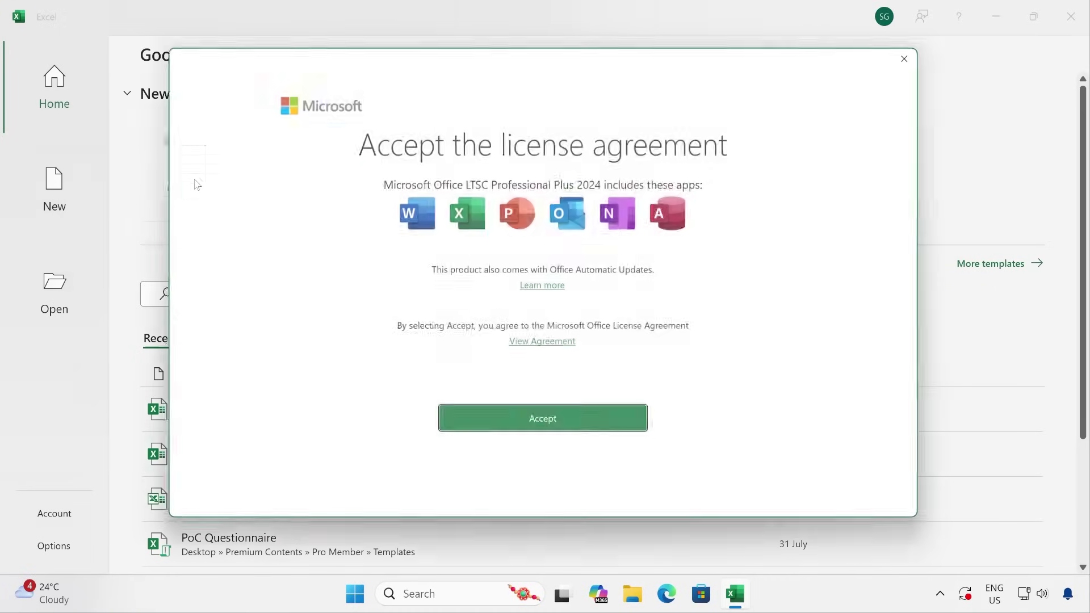
Step: Accept the license, open a blank workbook, and view the Account page's Office LTSC 2024 product info
left_click(590, 430)
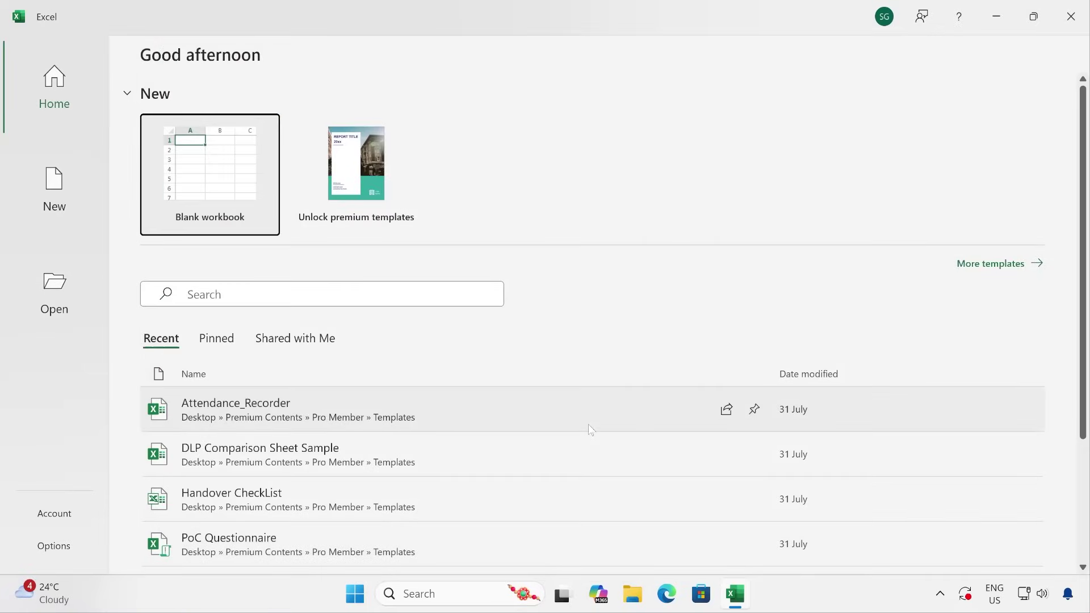
left_click(210, 158)
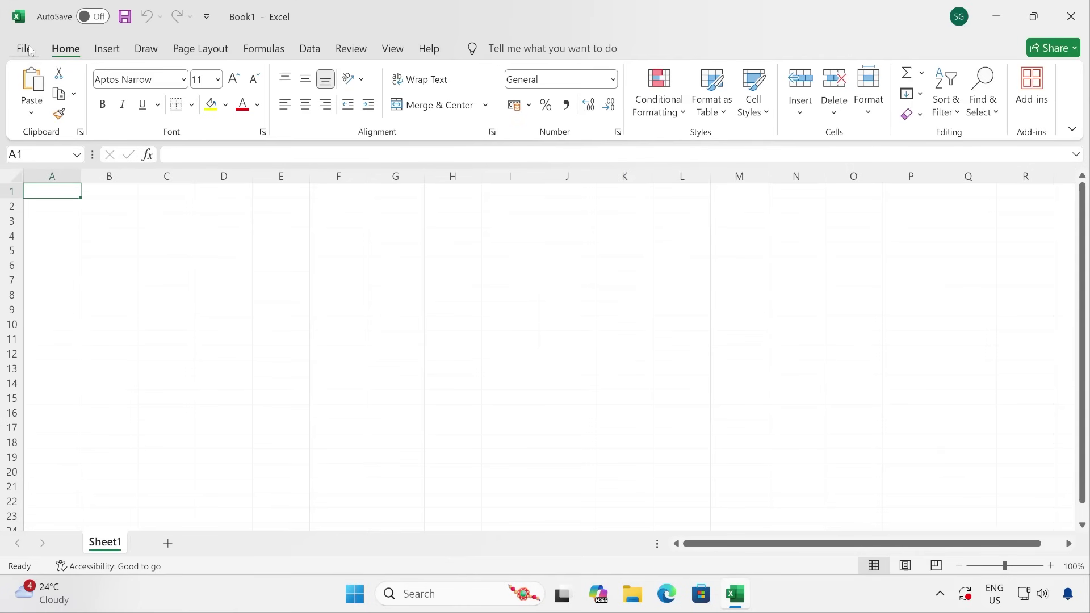
left_click(30, 50)
left_click(73, 516)
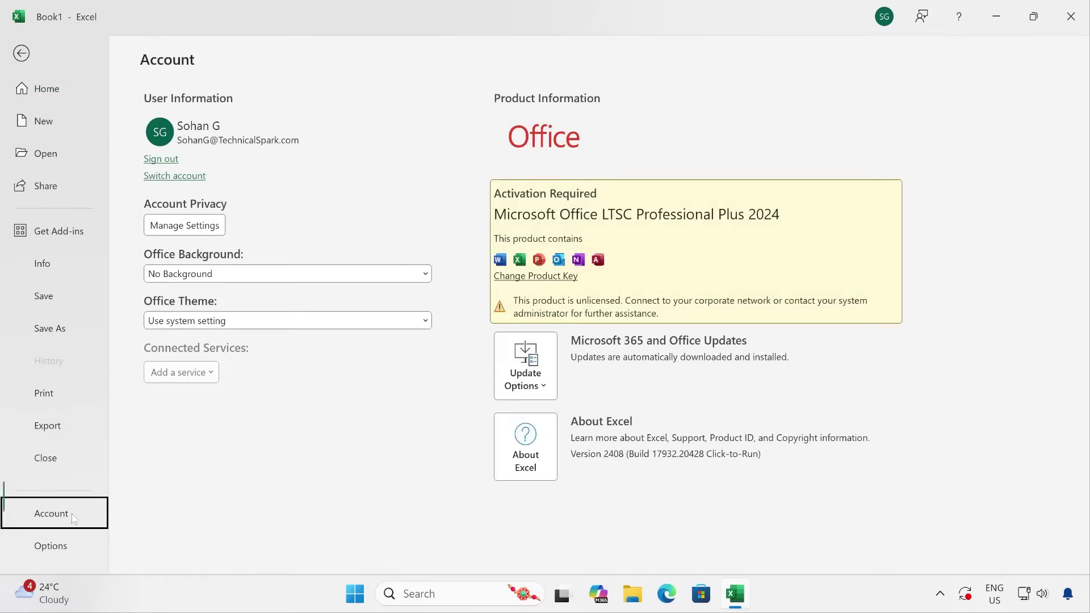